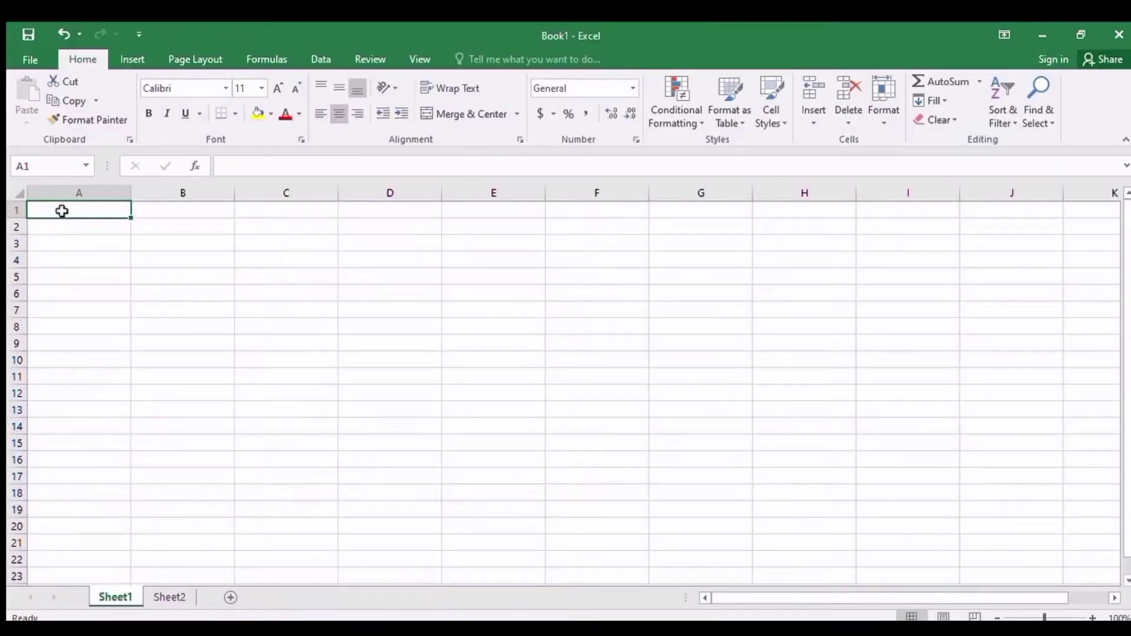
# - Enter Maria in A2 and the header NAME in A1
pyautogui.write('Leo')
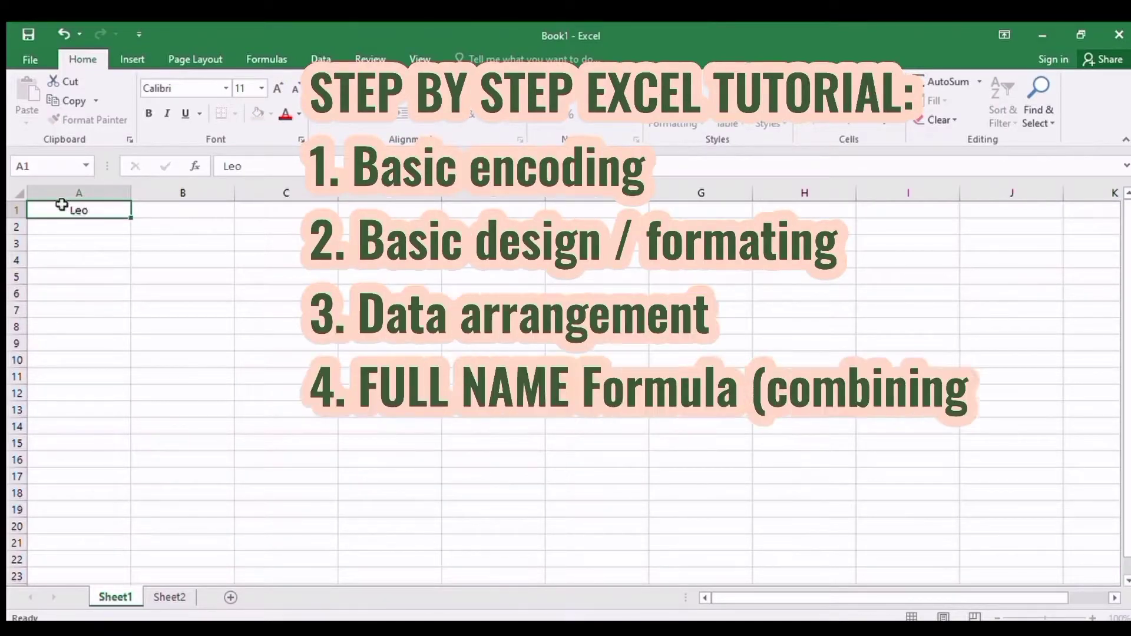
pyautogui.press('Down')
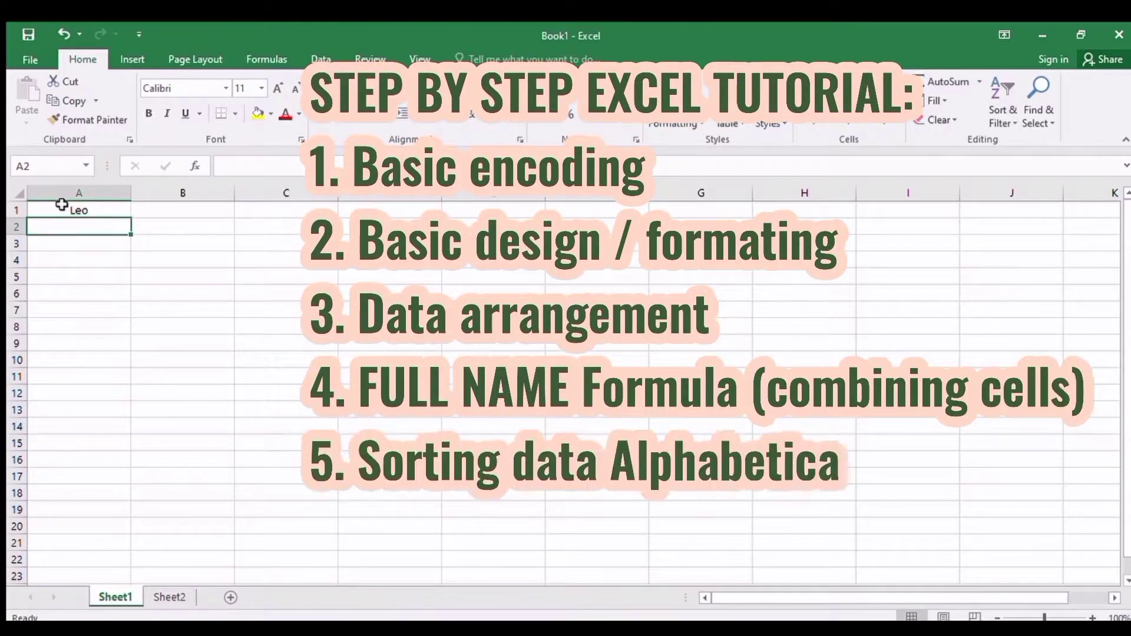
pyautogui.write('Maria')
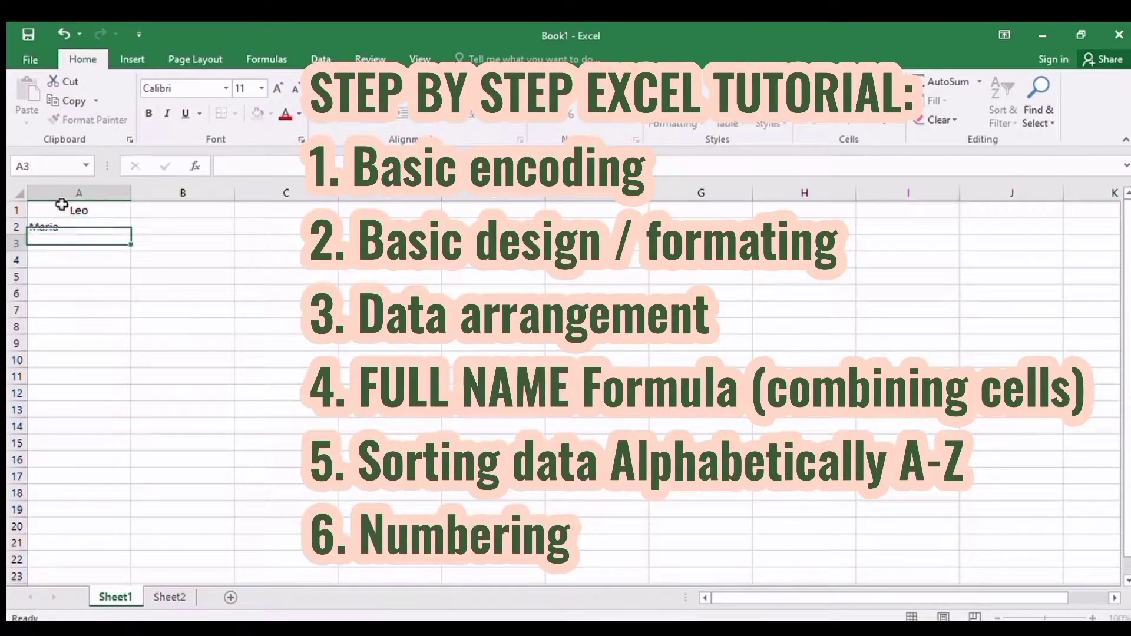
pyautogui.press('Return')
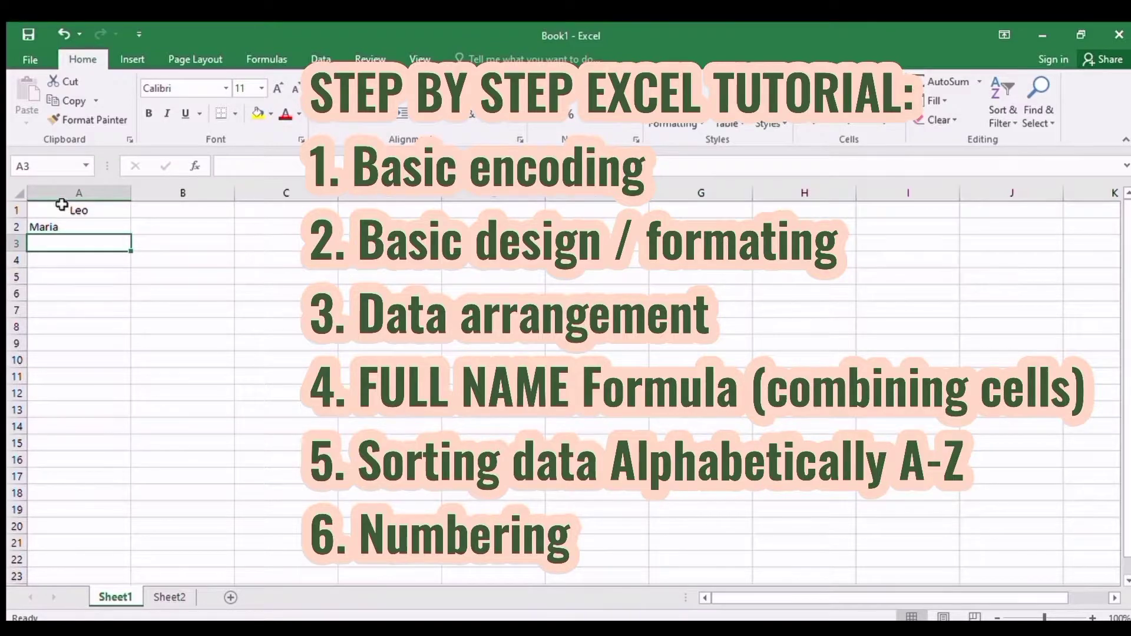
pyautogui.press('Up')
pyautogui.press('Up')
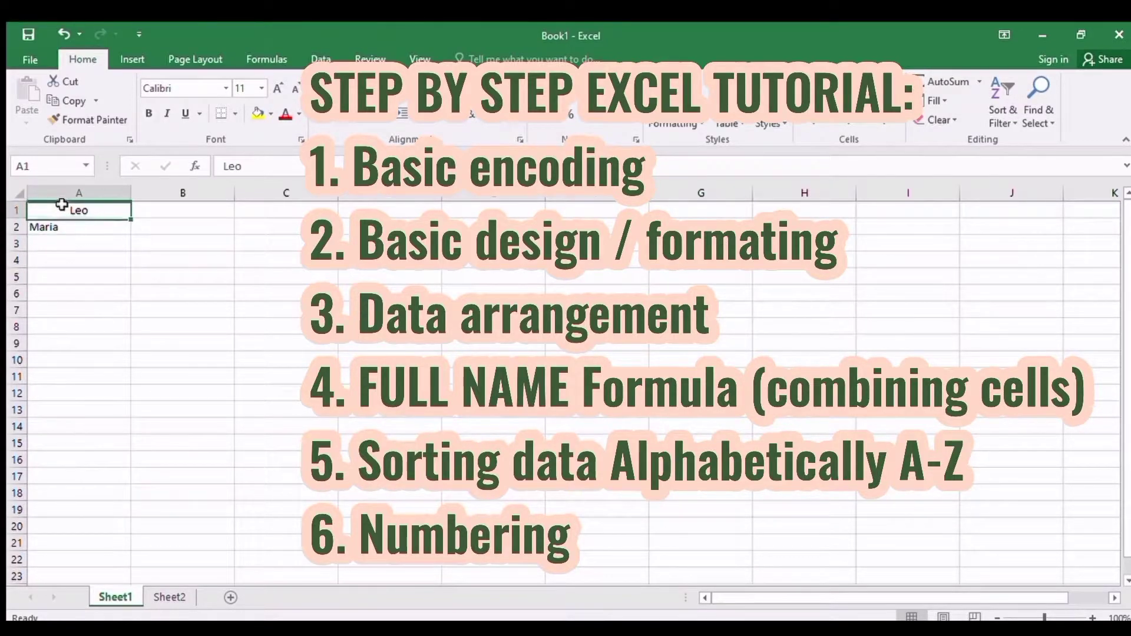
pyautogui.write('NAME')
pyautogui.press('Return')
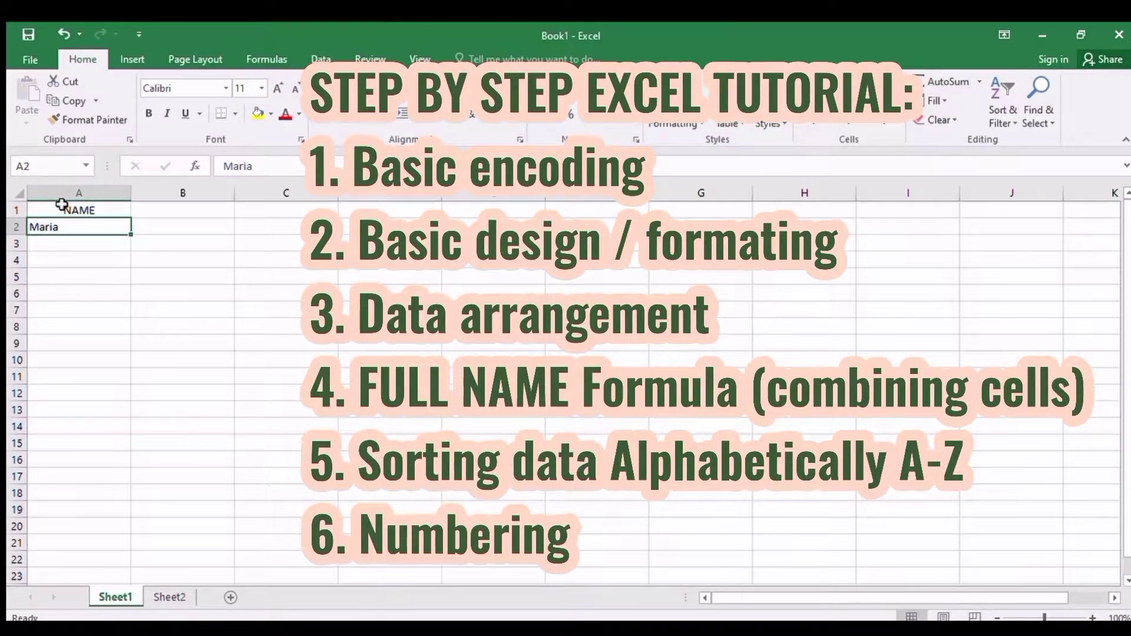
pyautogui.press('Return')
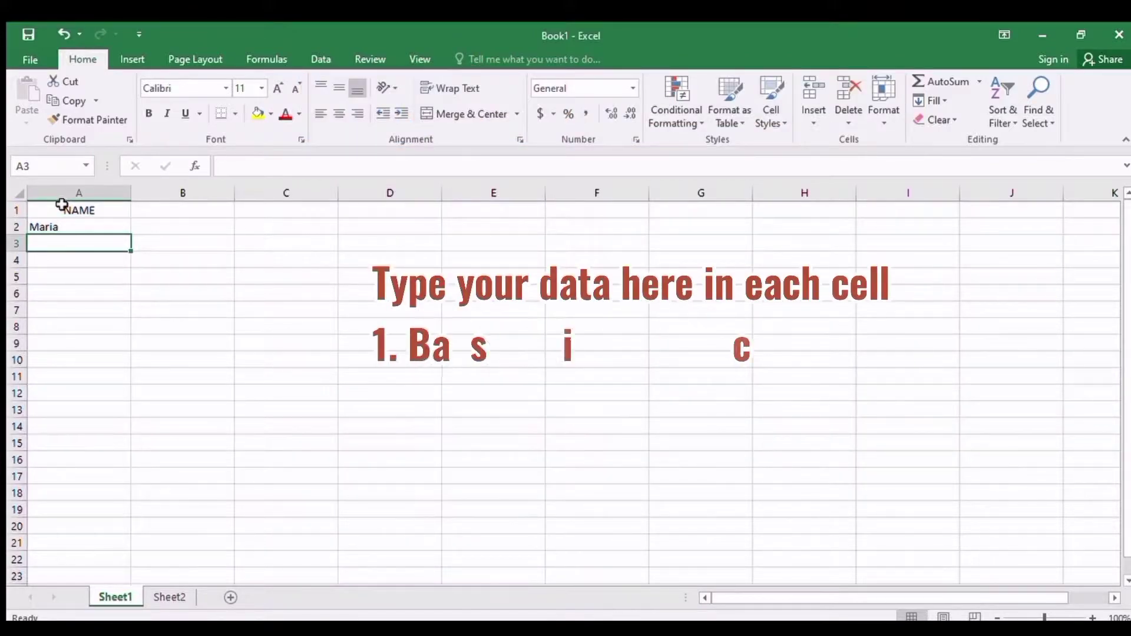
# - List Jane, Ana, Beth and Cynthia below Maria in A3:A6
pyautogui.write('Jane')
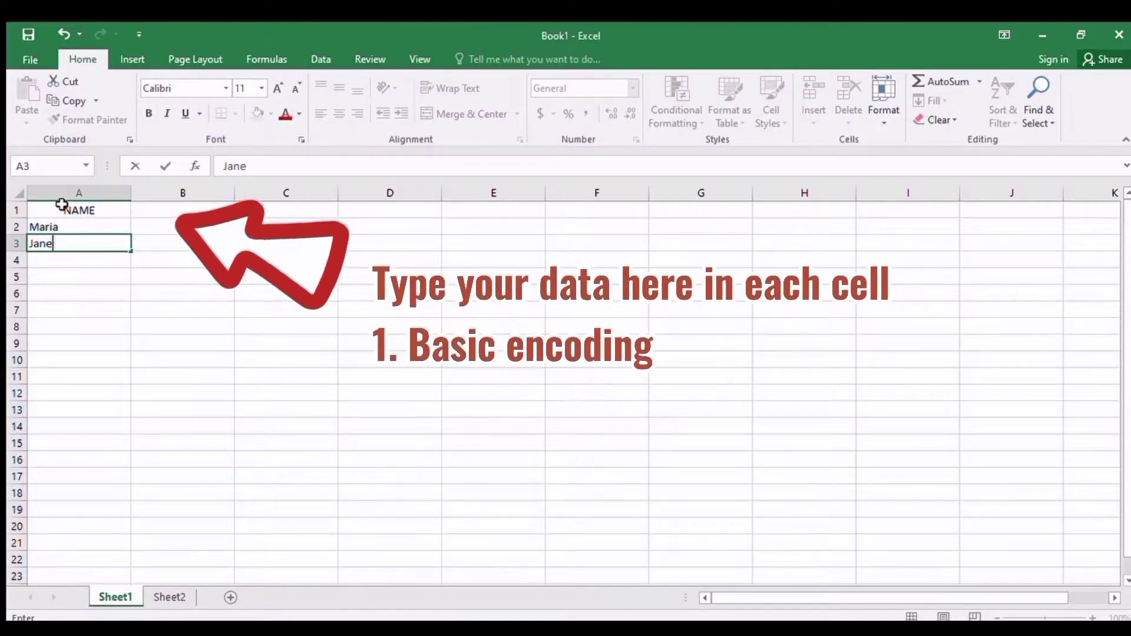
pyautogui.press('Return')
pyautogui.write('Ana')
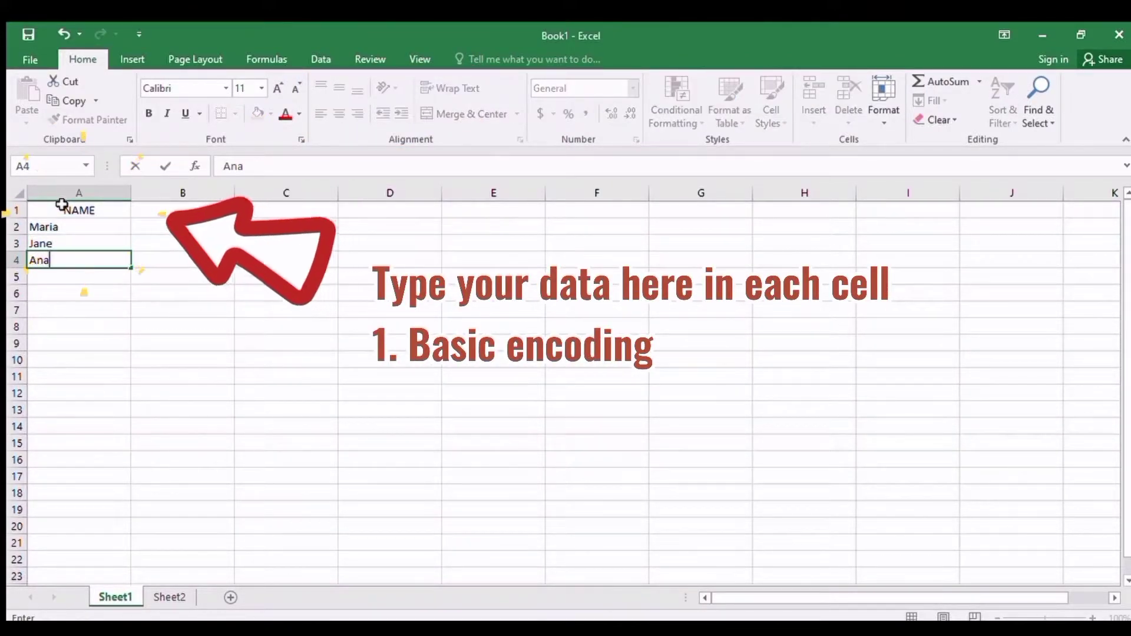
pyautogui.press('Return')
pyautogui.write('Beth')
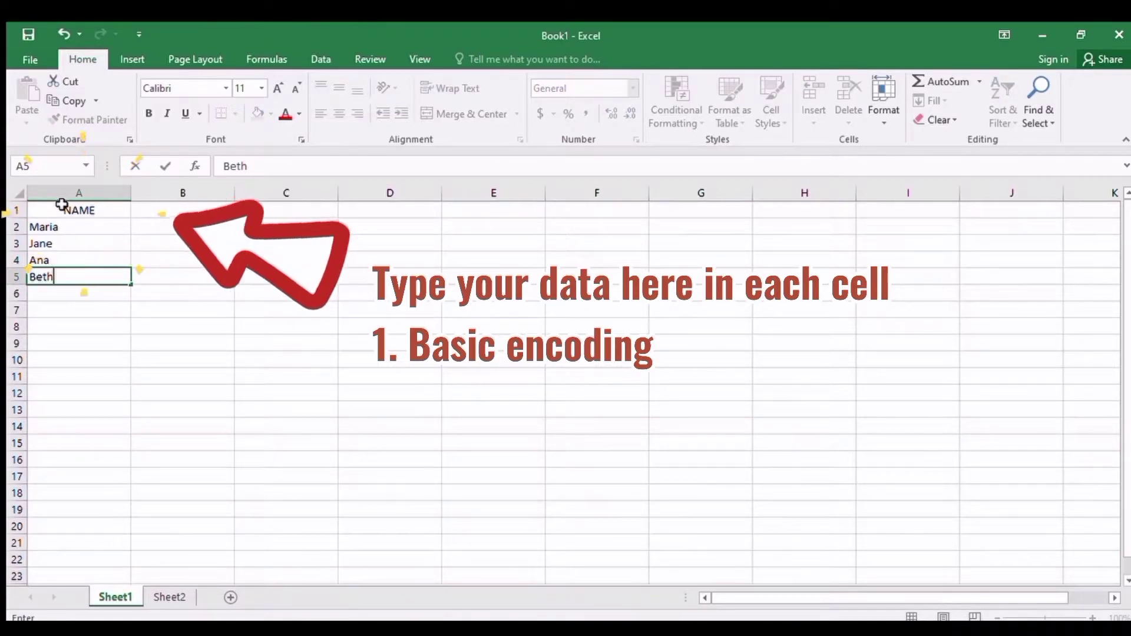
pyautogui.press('Return')
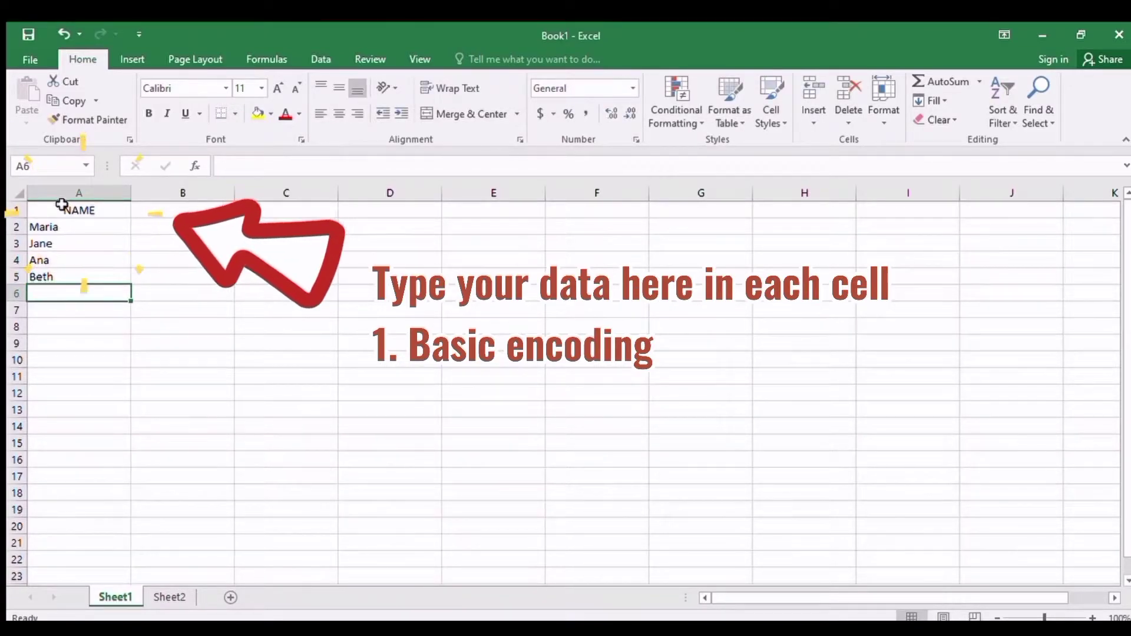
pyautogui.write('Cyth')
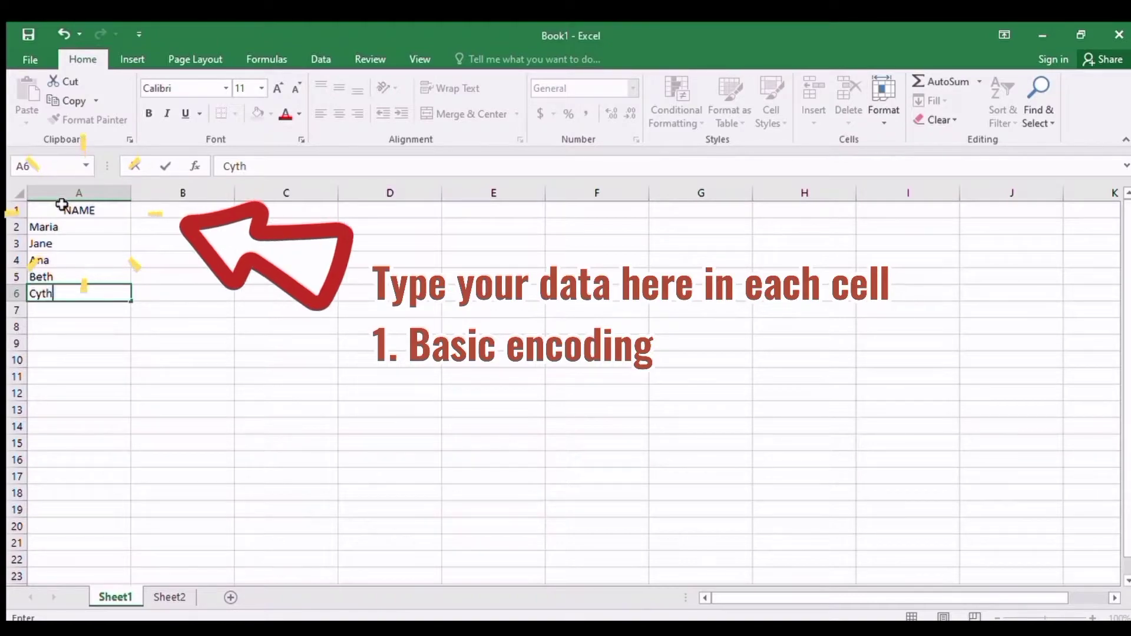
pyautogui.press('BackSpace')
pyautogui.press('BackSpace')
pyautogui.write('nthia')
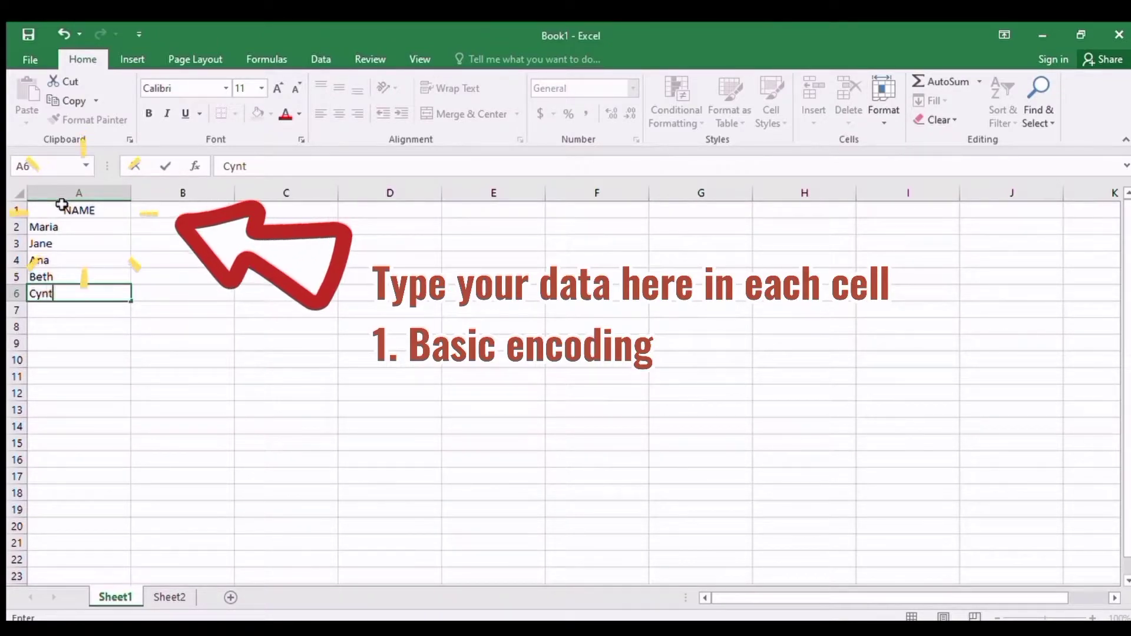
pyautogui.press('Return')
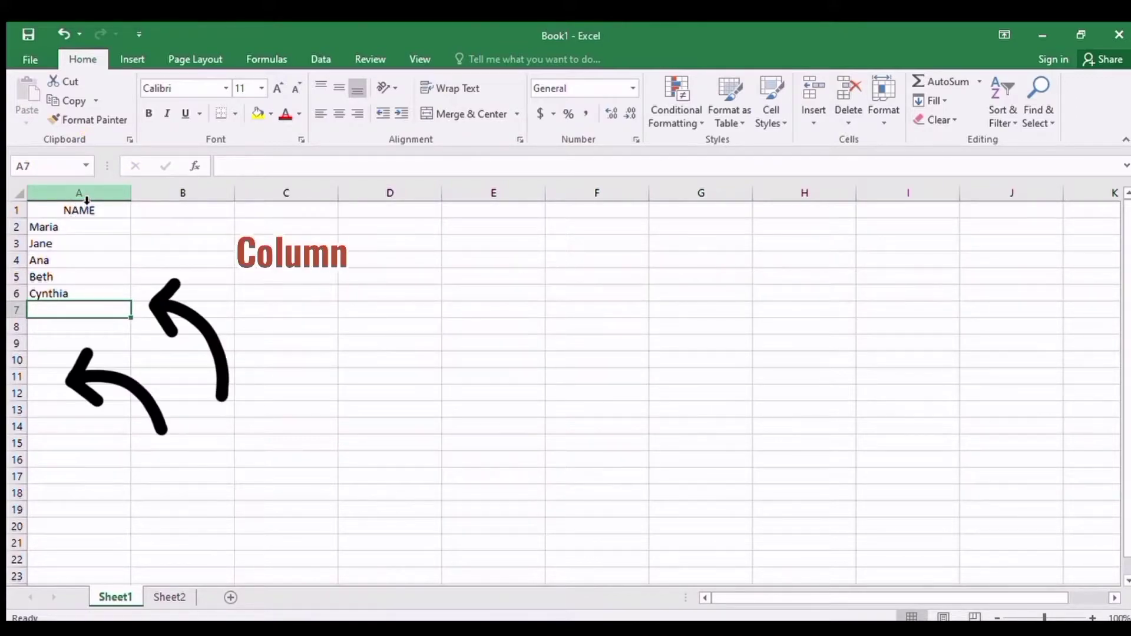
# - Set column A's font to Arial, keeping the names left-aligned and not bold
pyautogui.click(80, 194)
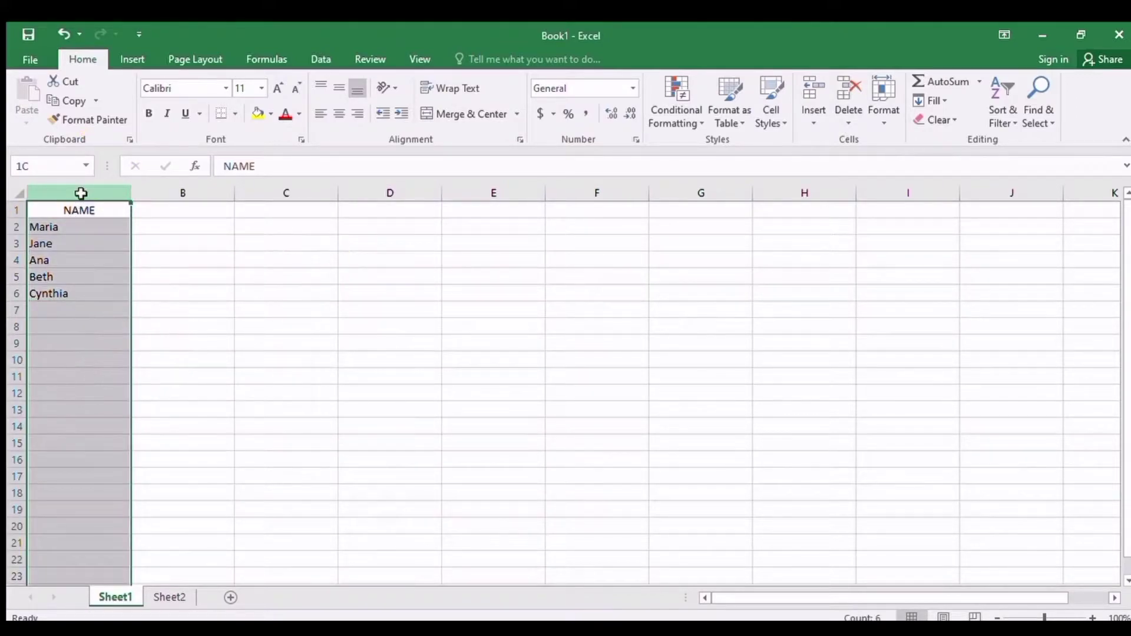
pyautogui.click(327, 112)
pyautogui.click(328, 113)
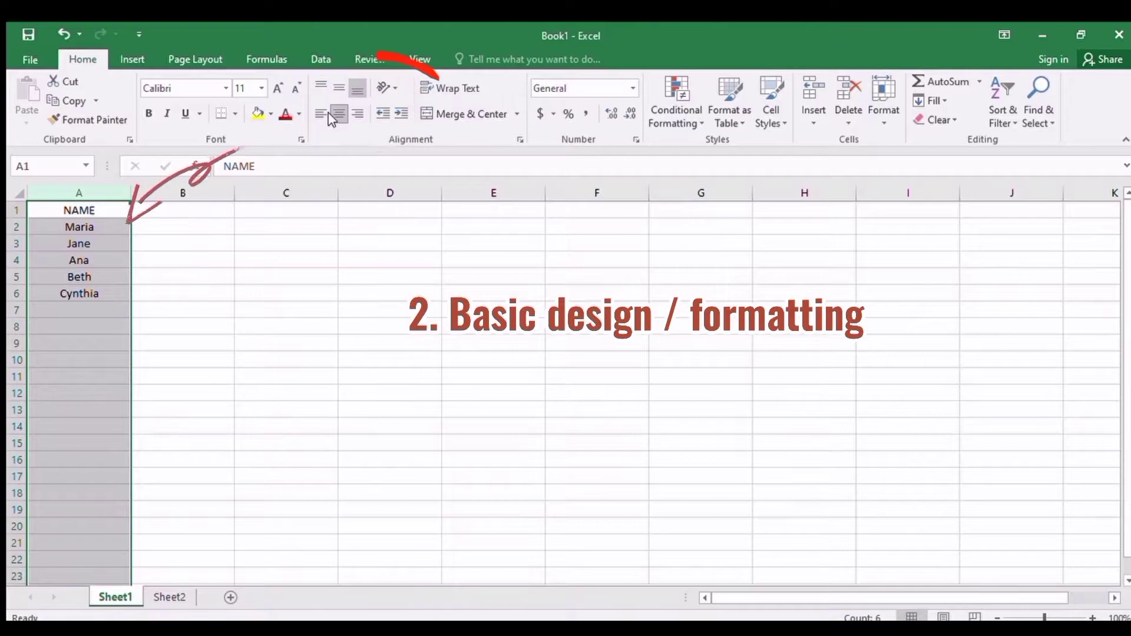
pyautogui.click(319, 115)
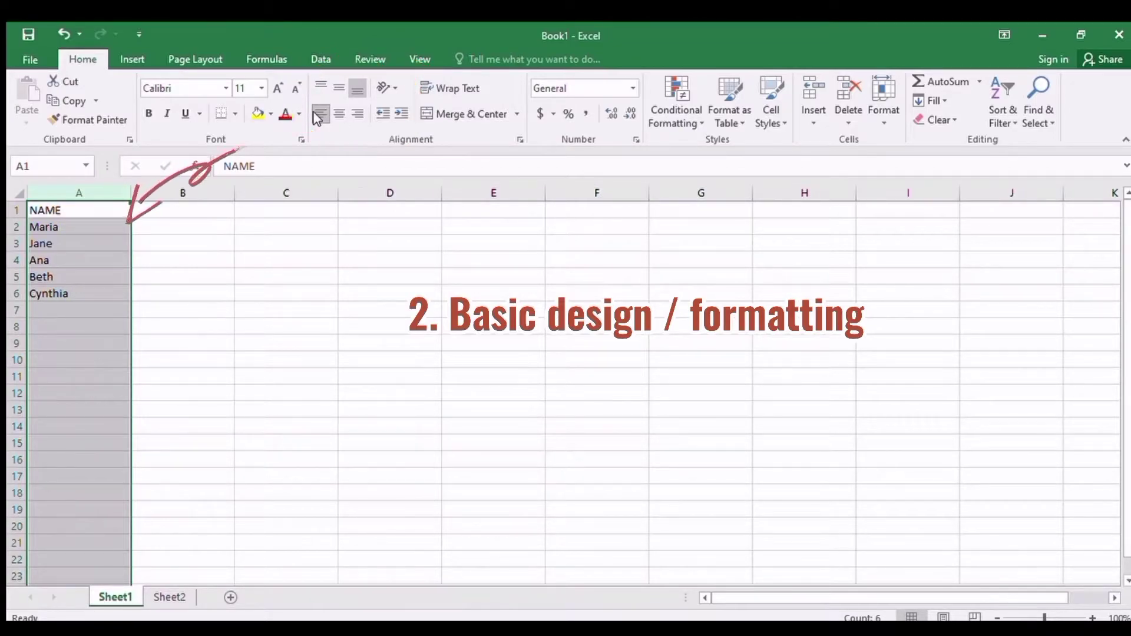
pyautogui.click(216, 82)
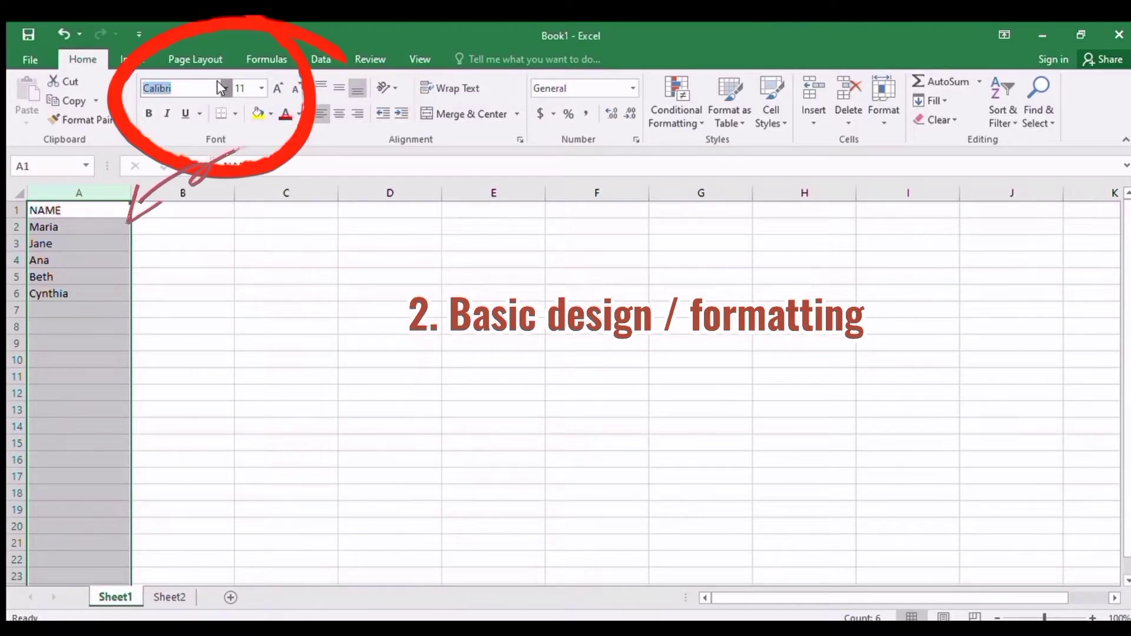
pyautogui.write('Arial')
pyautogui.press('Return')
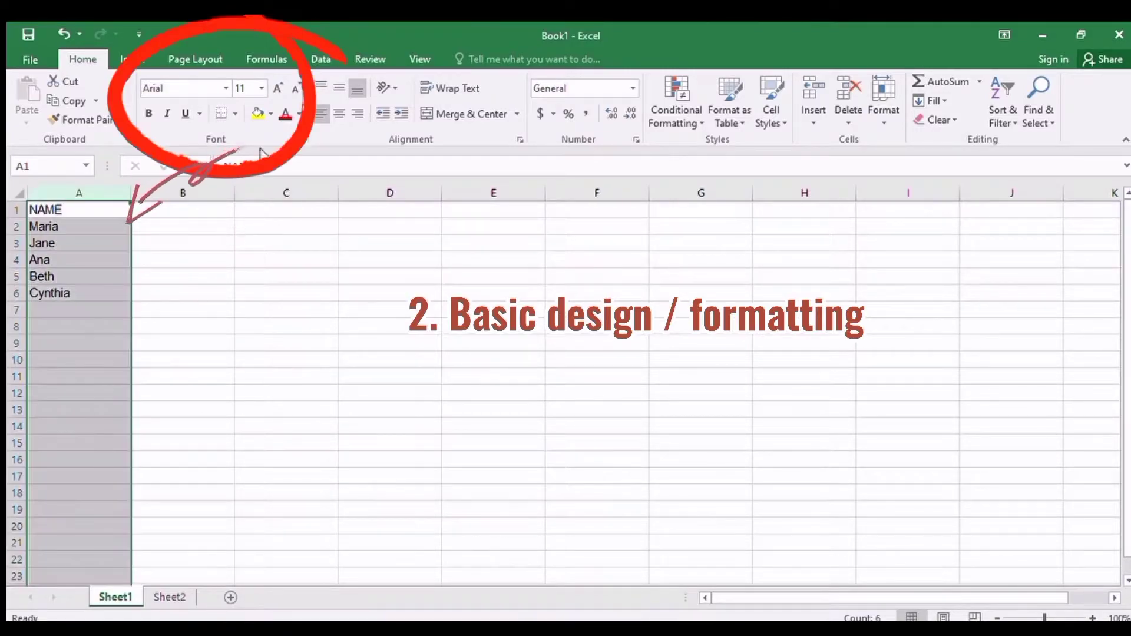
pyautogui.click(147, 114)
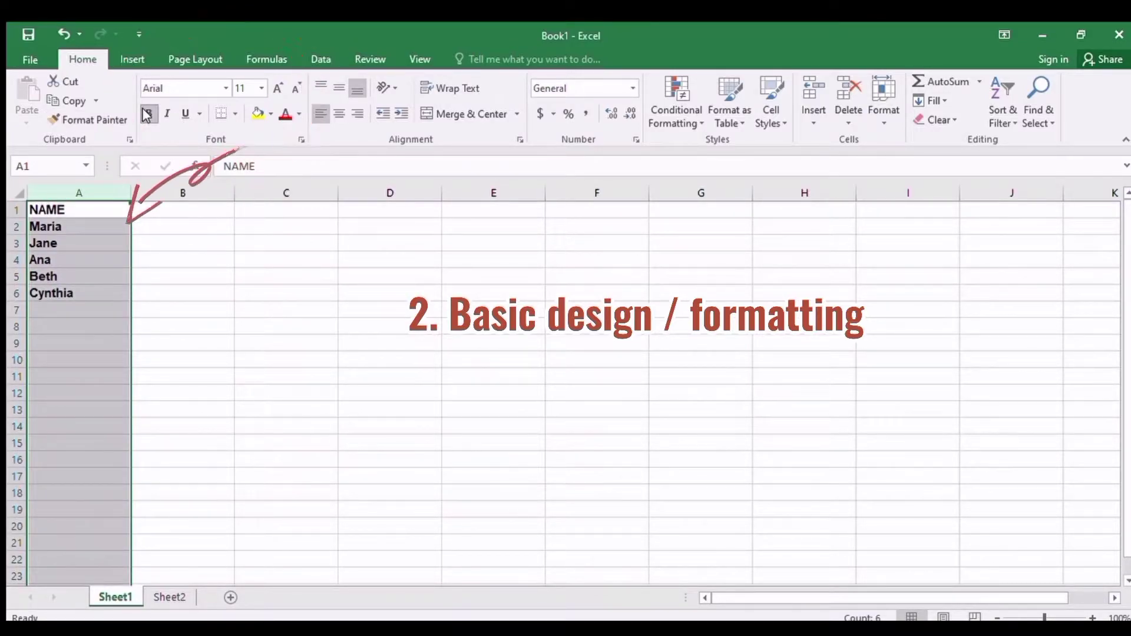
pyautogui.click(147, 113)
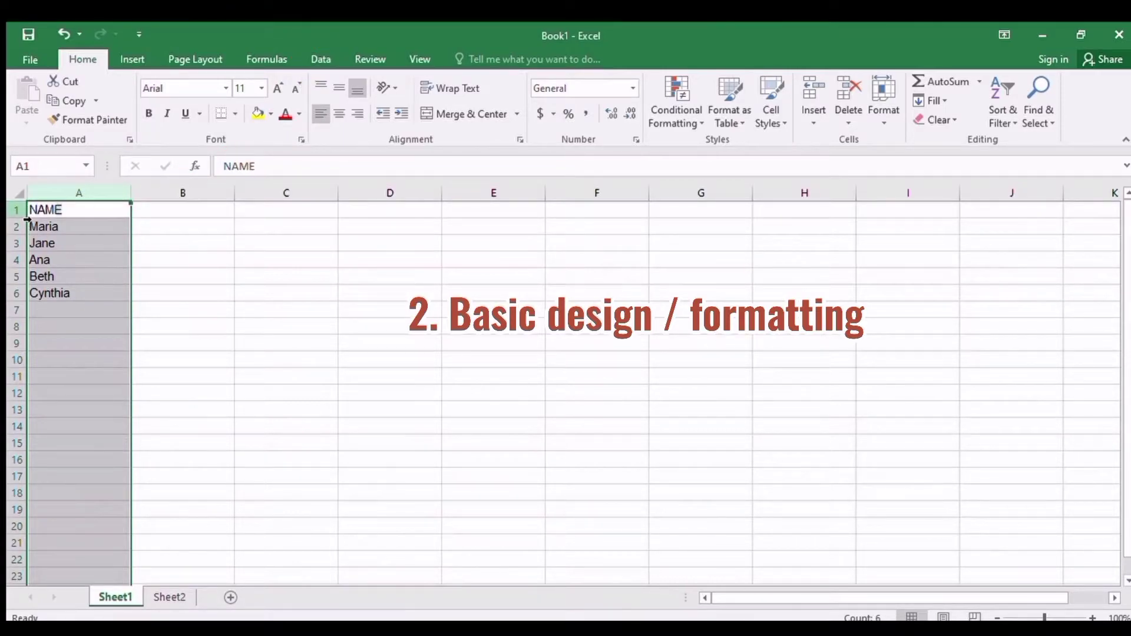
pyautogui.click(106, 257)
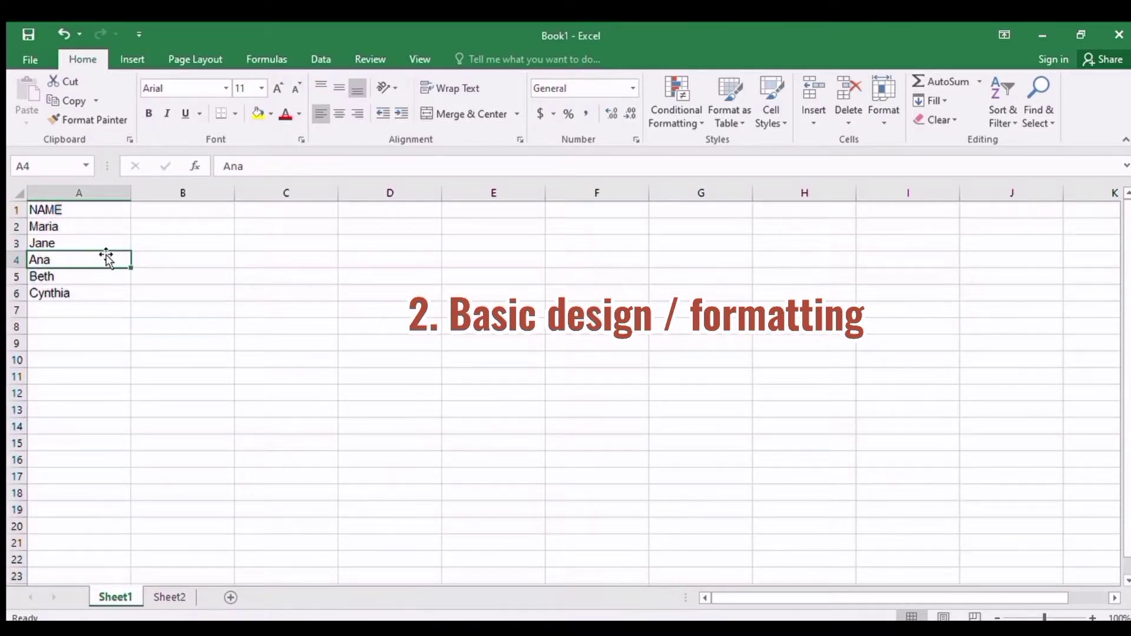
# - Make the NAME header in row 1 centred and bold
pyautogui.click(24, 213)
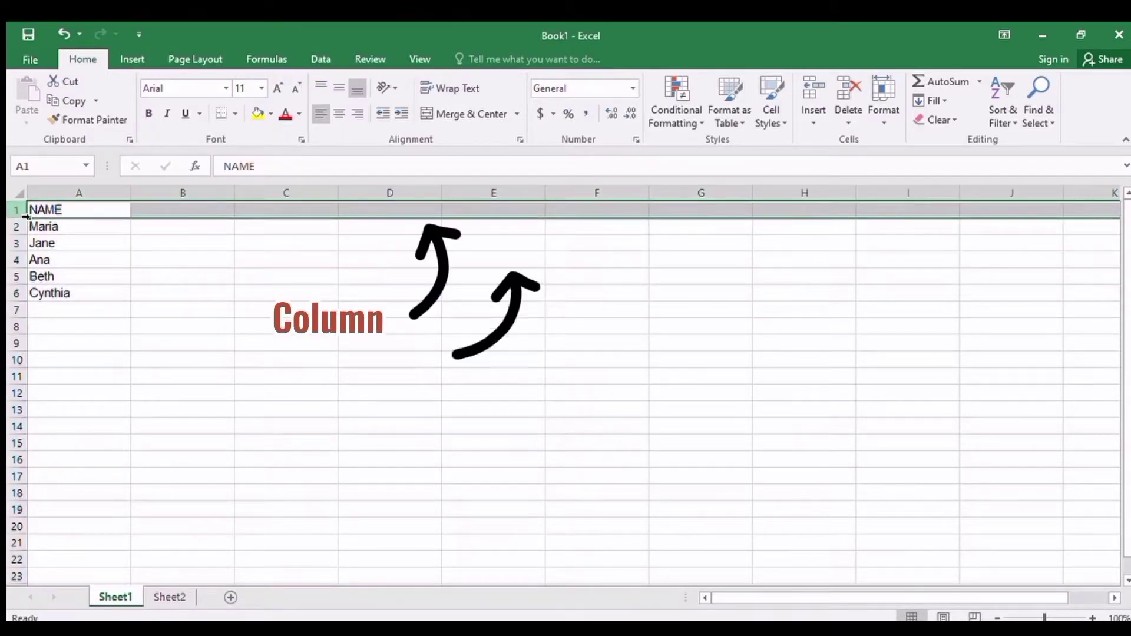
pyautogui.click(336, 115)
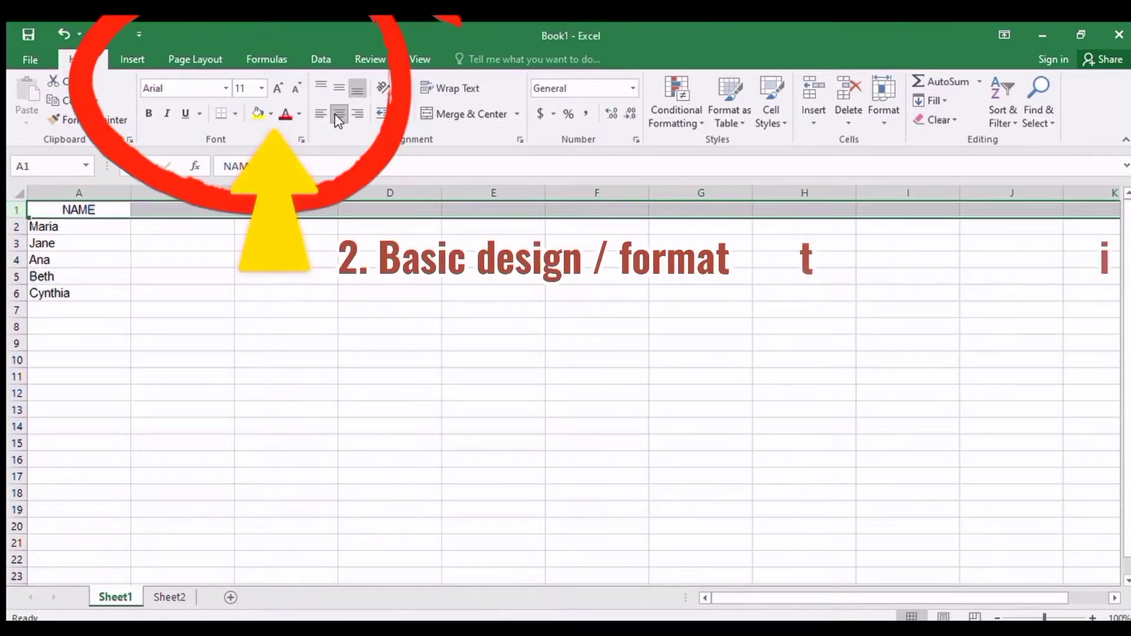
pyautogui.click(149, 114)
pyautogui.click(146, 325)
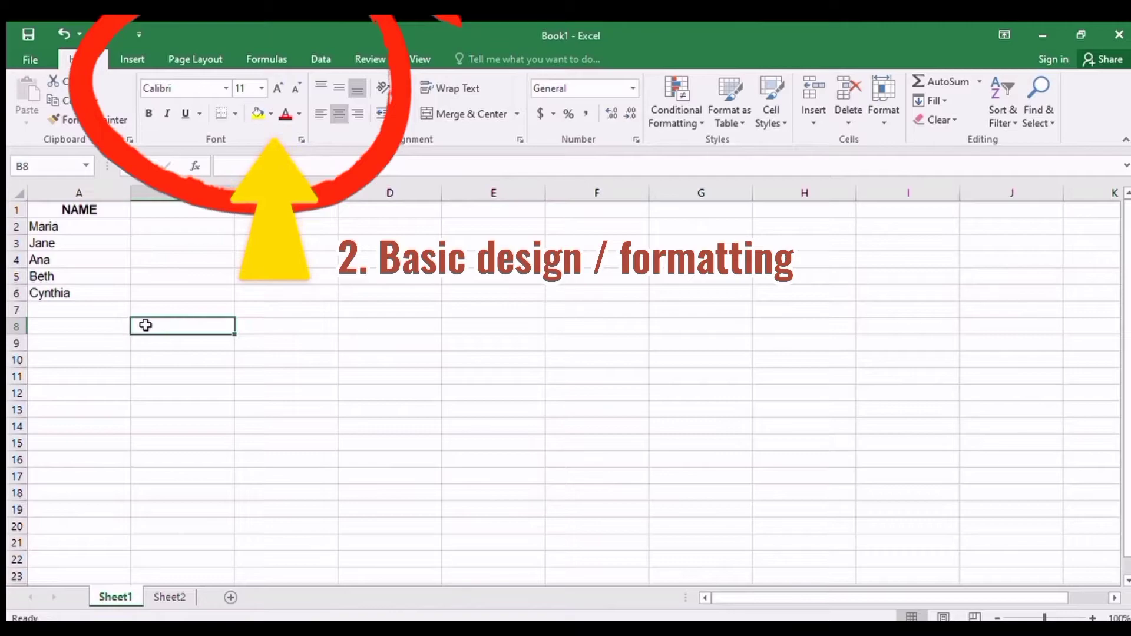
pyautogui.click(174, 227)
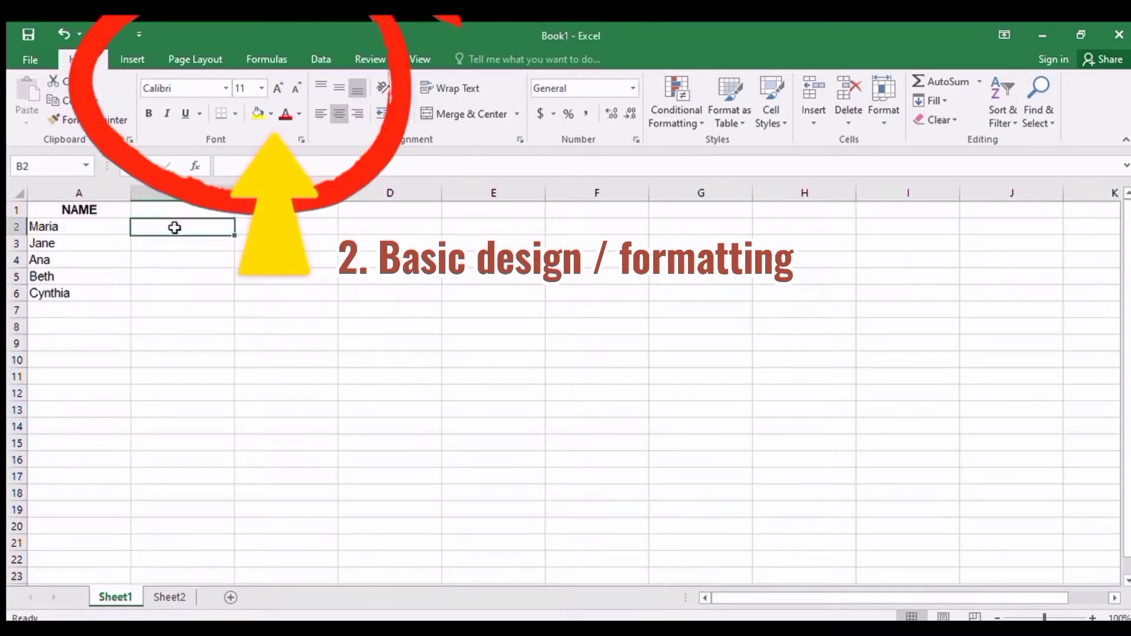
# - Enter the surnames Dias, Abella, Hernandez, Batis and Litio in B2:B6
pyautogui.write('d')
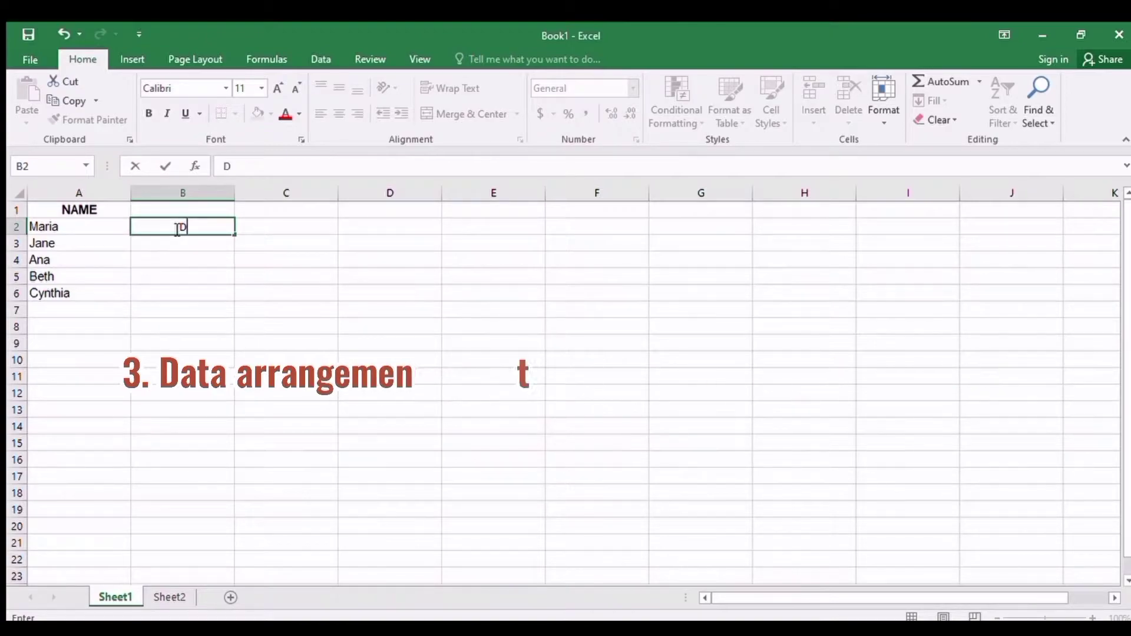
pyautogui.write('ias')
pyautogui.press('Return')
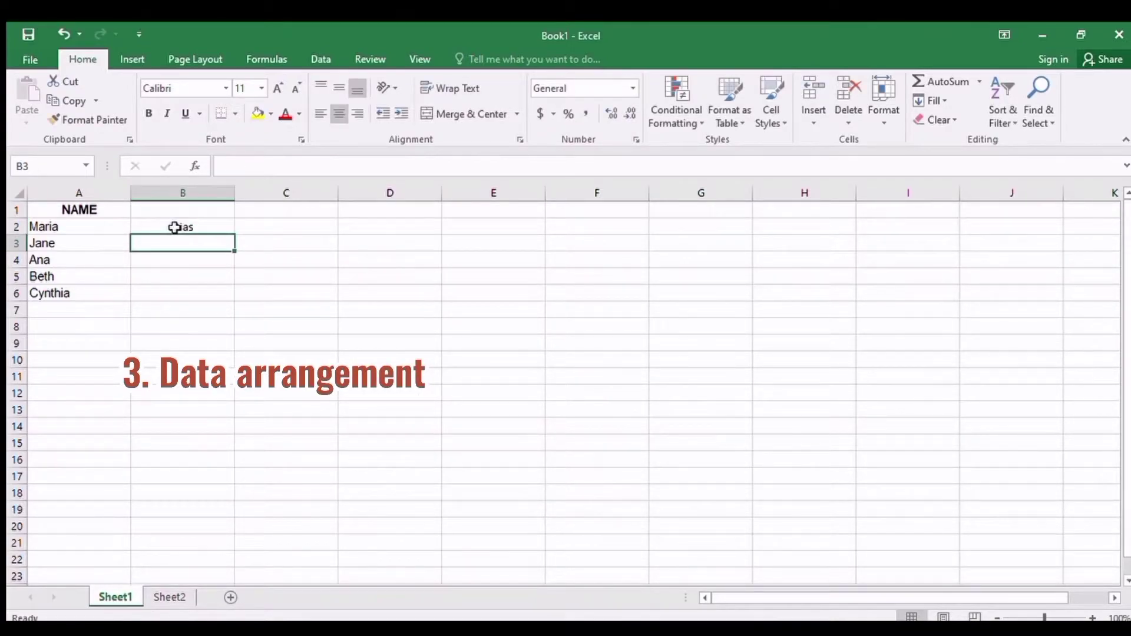
pyautogui.write('Delos')
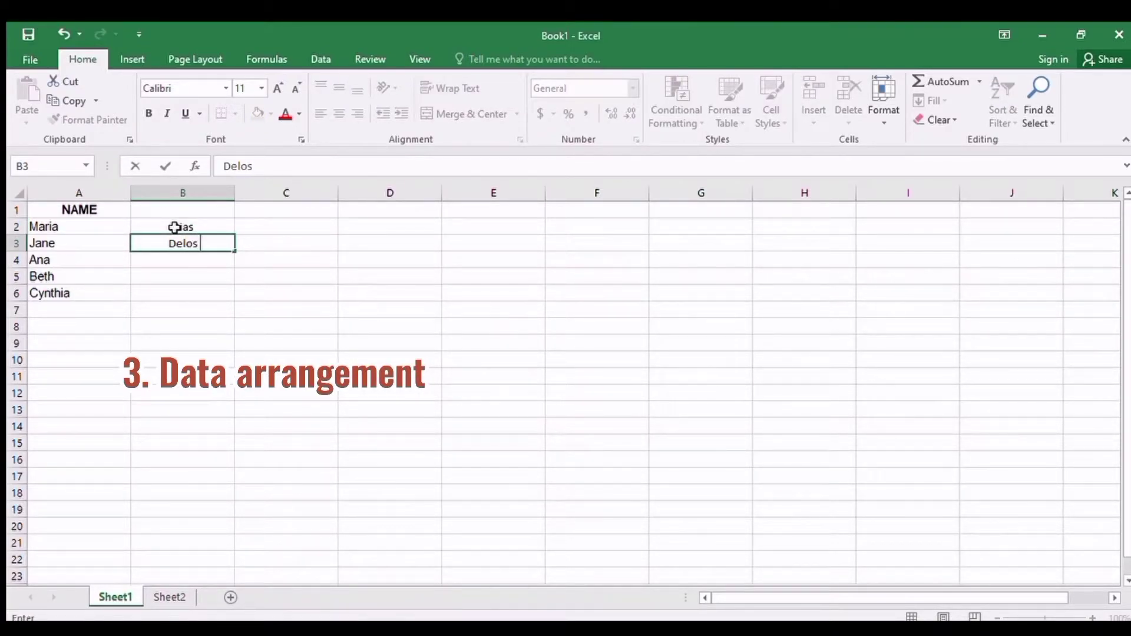
pyautogui.write(' Reye')
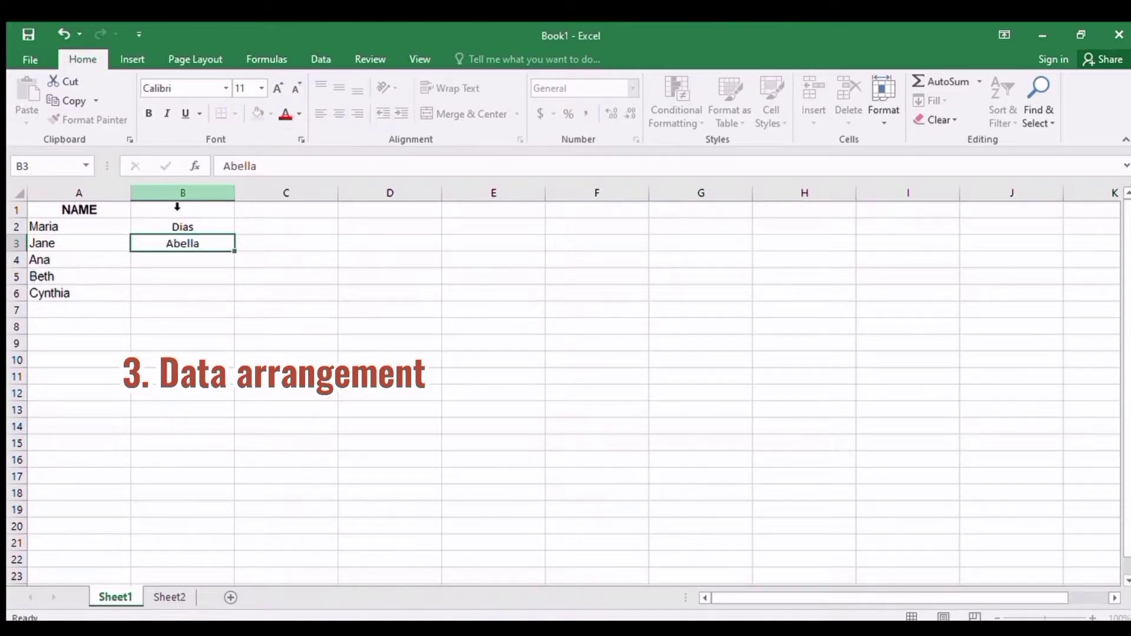
pyautogui.press('Return')
pyautogui.write('D')
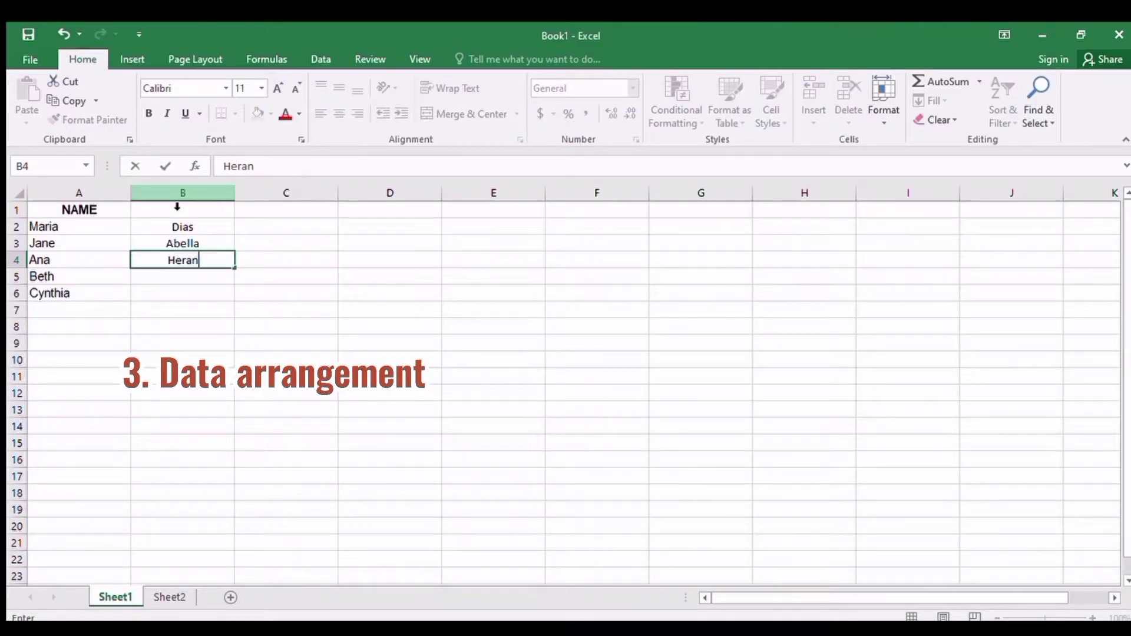
pyautogui.write('Hernandez')
pyautogui.press('Return')
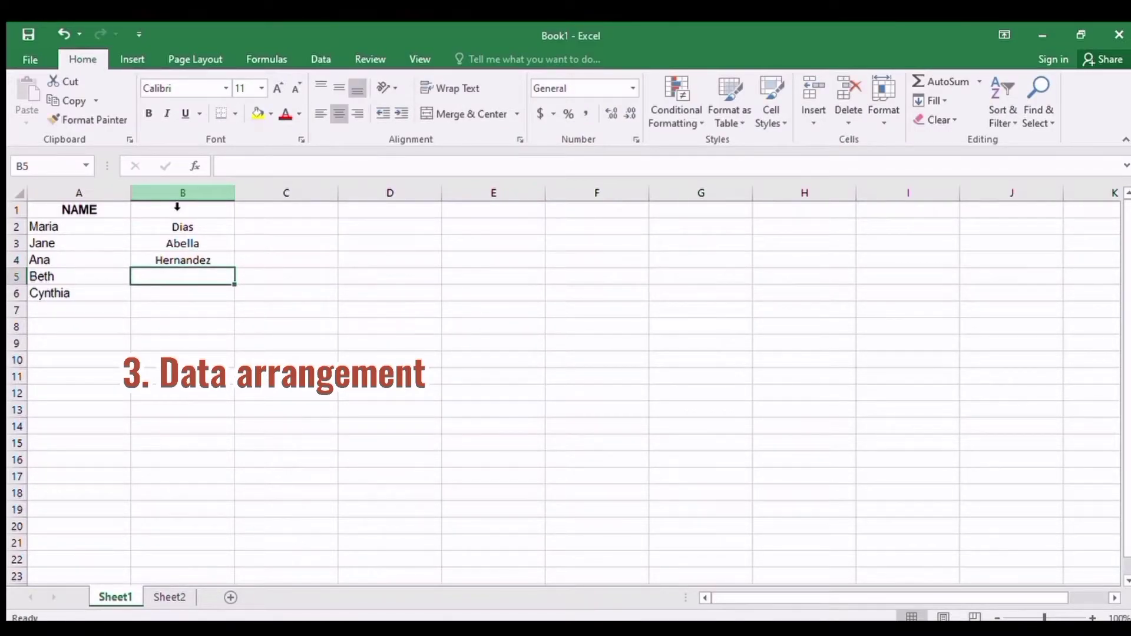
pyautogui.write('Aatis')
pyautogui.press('Return')
pyautogui.write('L')
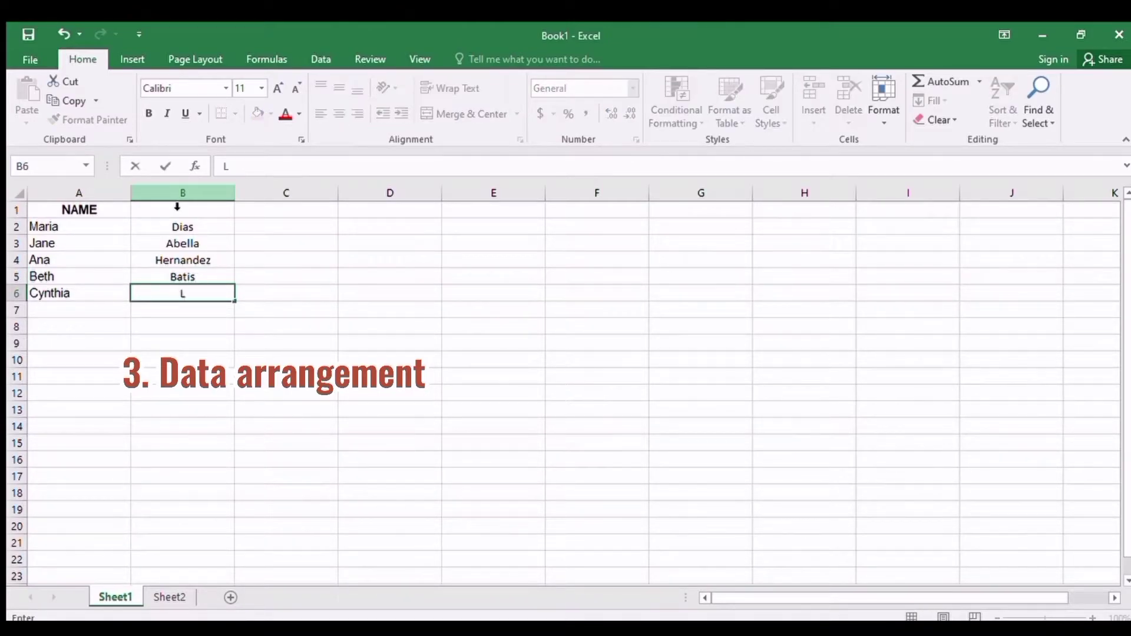
pyautogui.write('itio')
pyautogui.press('Return')
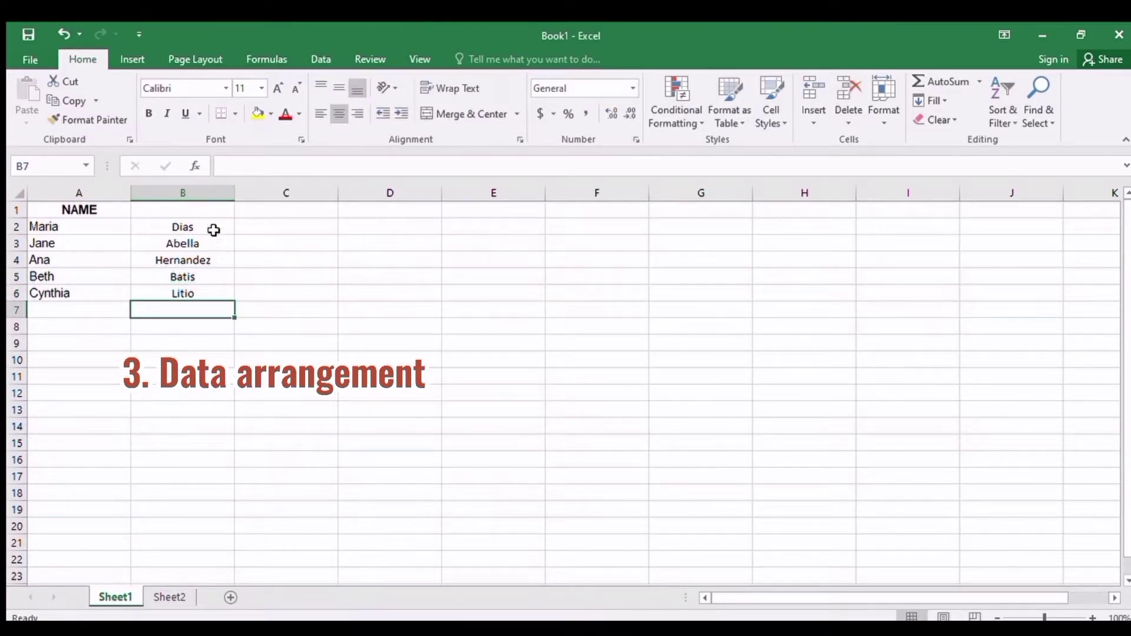
# - Left-align the surnames in column B
pyautogui.click(113, 208)
pyautogui.click(200, 193)
pyautogui.click(321, 114)
# - Add the heading SURNAME in cell B1
pyautogui.click(194, 211)
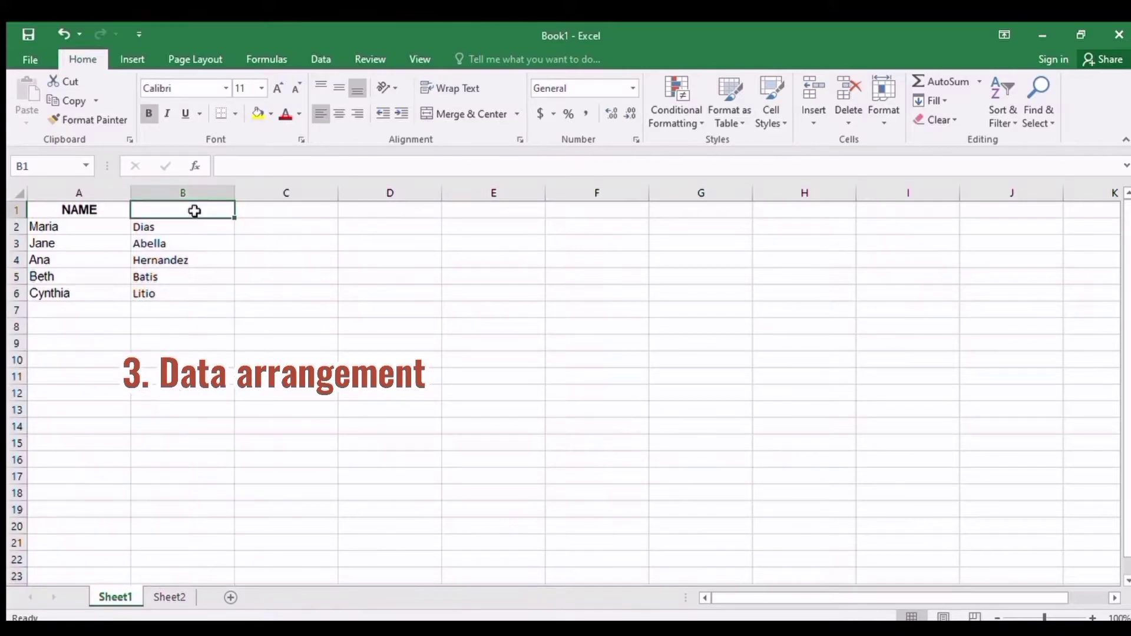
pyautogui.write('s')
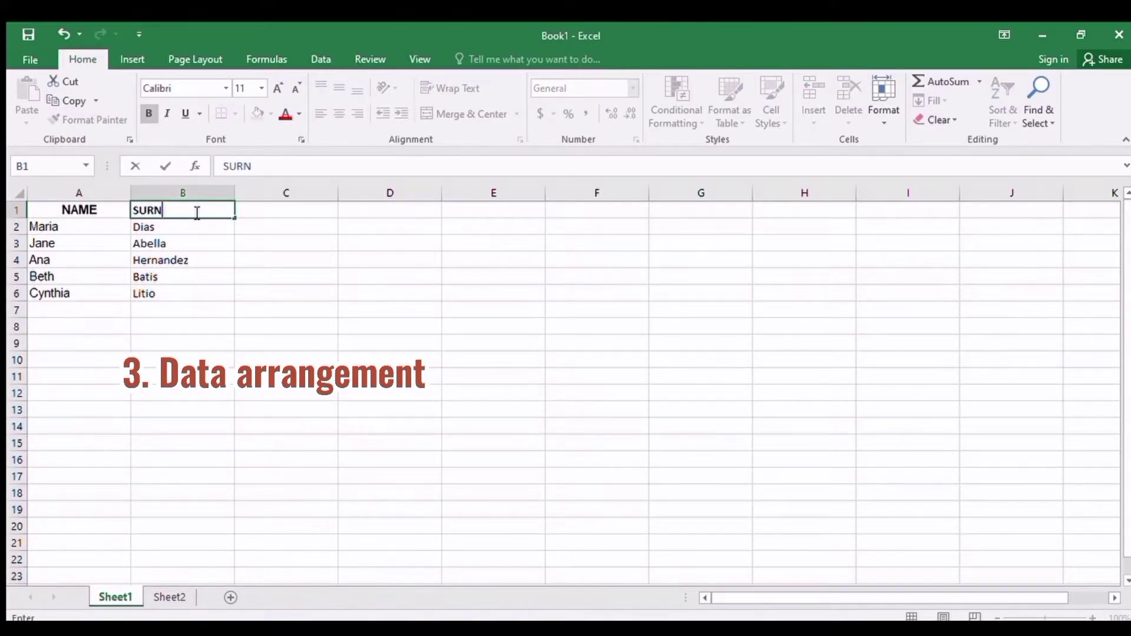
pyautogui.write('URNAME')
pyautogui.press('Return')
pyautogui.click(194, 210)
pyautogui.click(50, 212)
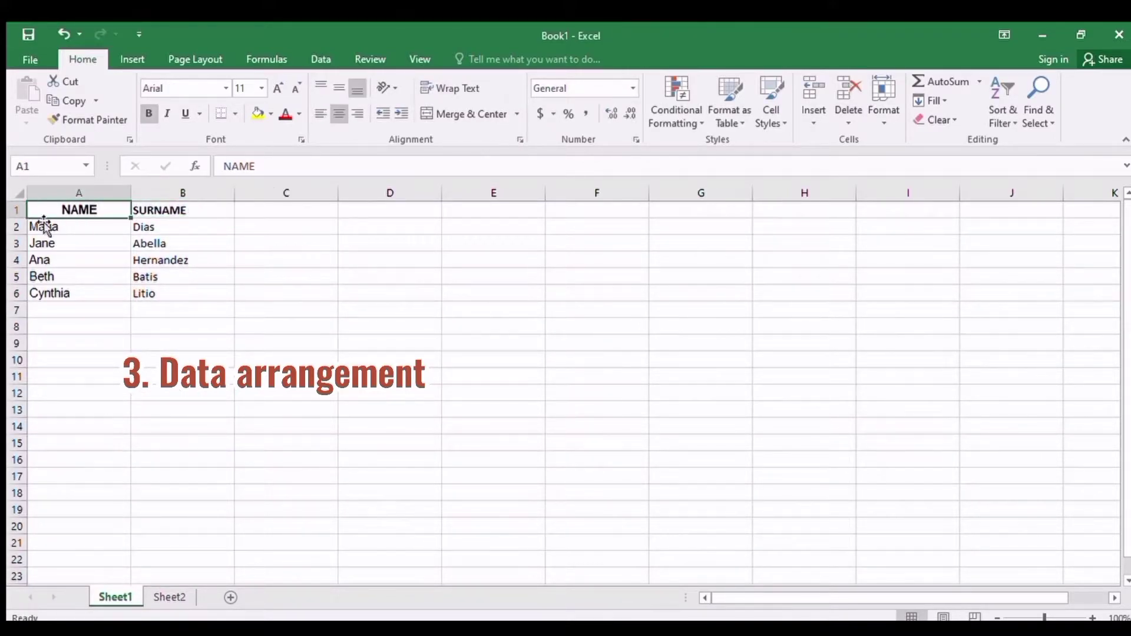
# - Switch the whole sheet's font to Arial
pyautogui.click(17, 193)
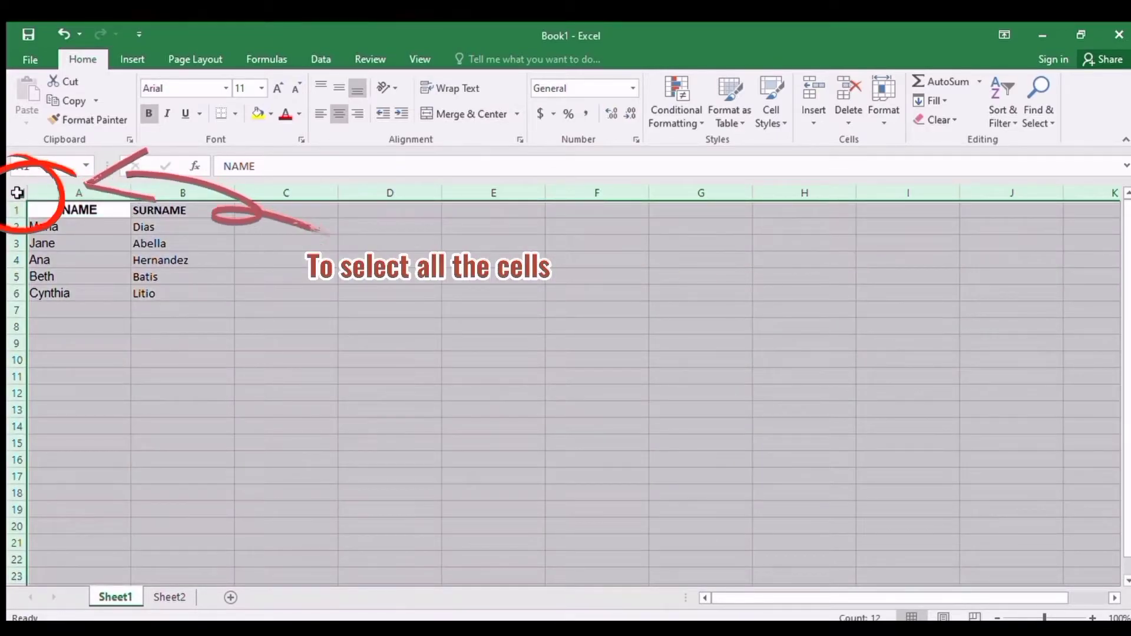
pyautogui.click(188, 88)
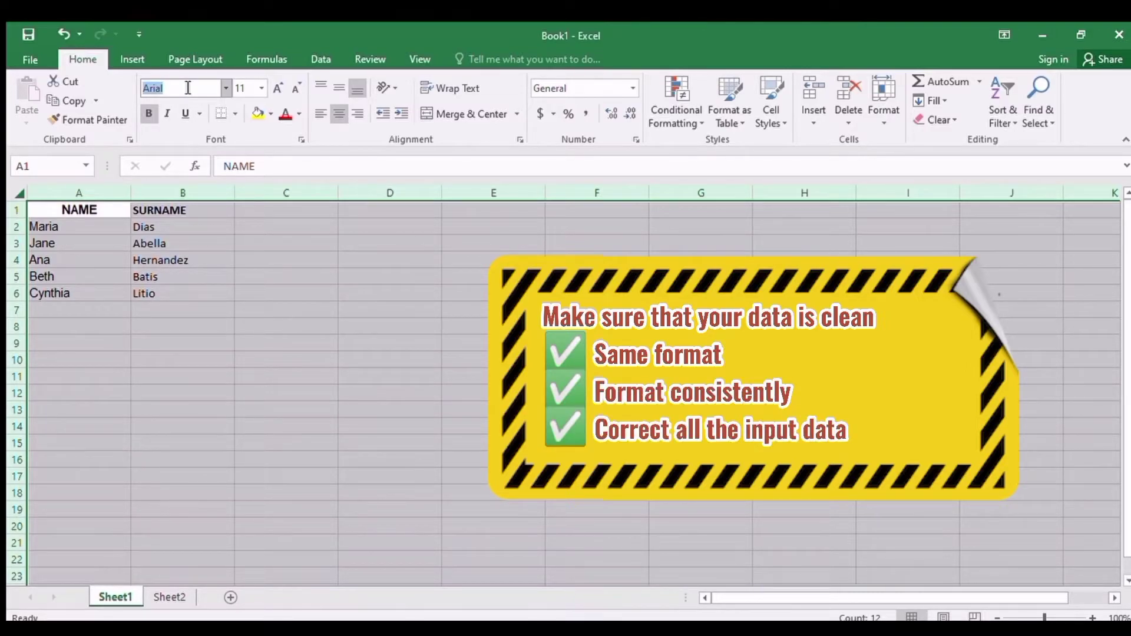
pyautogui.press('Return')
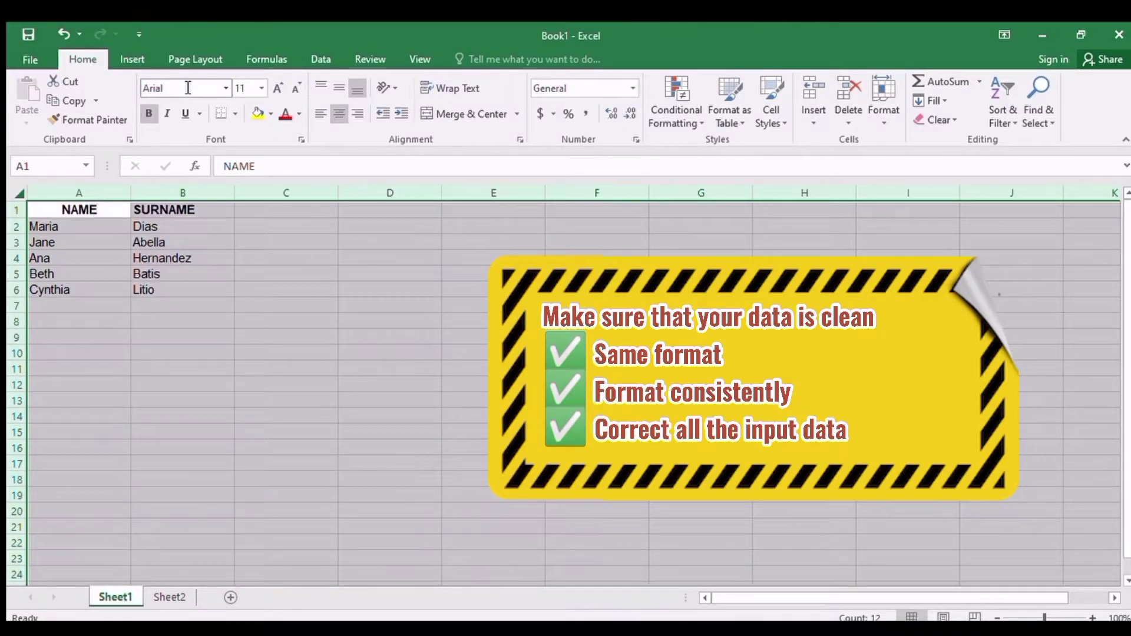
# - Rename the A1 heading to GIVEN NAME
pyautogui.click(128, 214)
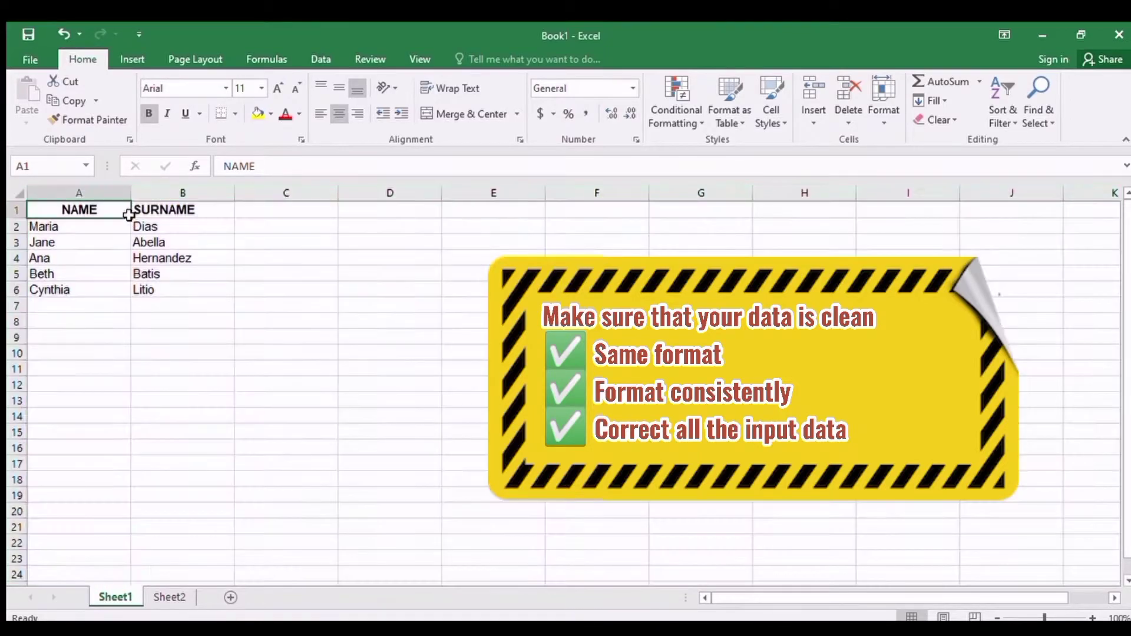
pyautogui.click(229, 167)
pyautogui.write('GIVEN')
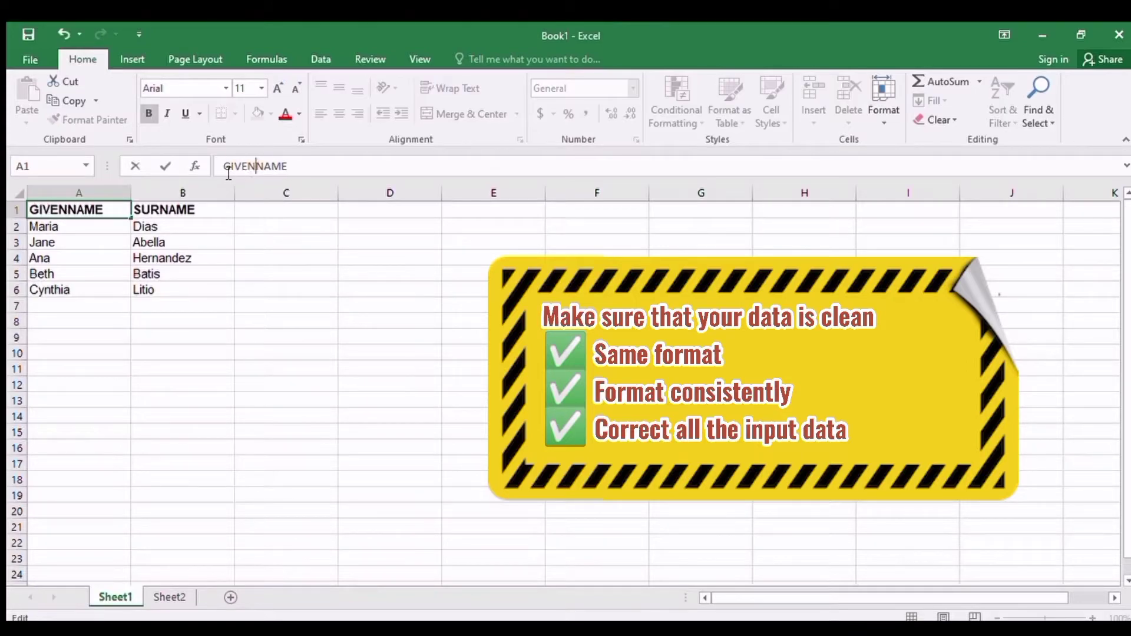
pyautogui.press('Return')
# - Insert a new column B headed M.I. holding the initials A. to E
pyautogui.click(195, 193)
pyautogui.hotkey('ctrl', 'shift', '=')
pyautogui.click(195, 205)
pyautogui.write('MI')
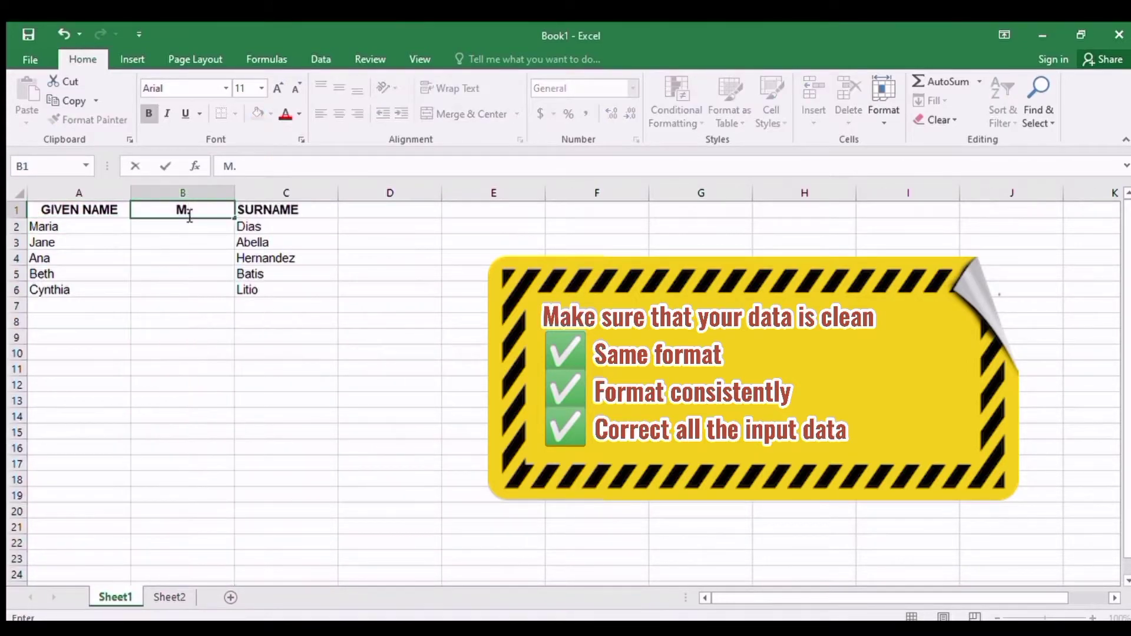
pyautogui.press('Return')
pyautogui.write('A.')
pyautogui.press('Return')
pyautogui.write('B. C. D. ')
pyautogui.write('E.')
pyautogui.press('Return')
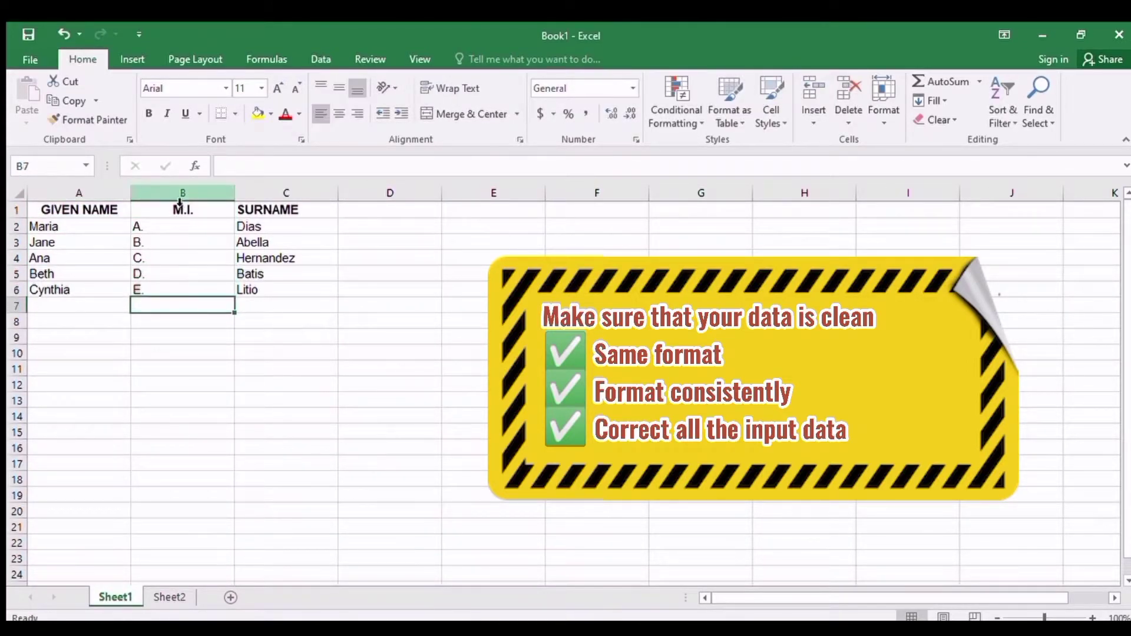
# - Centre the M.I. column and narrow it to fit the initials
pyautogui.click(182, 193)
pyautogui.click(338, 113)
pyautogui.moveTo(235, 193); pyautogui.dragTo(175, 193)
pyautogui.click(310, 225)
# - Centre all row 1 headings and add the heading FULL NAME in D1
pyautogui.click(312, 209)
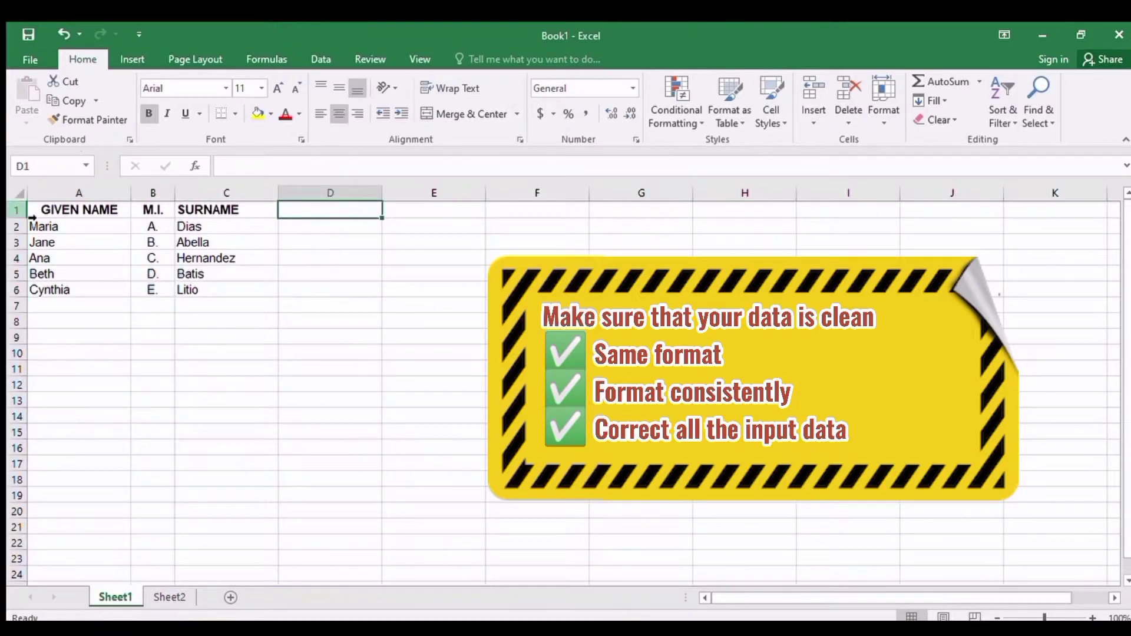
pyautogui.click(17, 210)
pyautogui.click(339, 114)
pyautogui.click(332, 210)
pyautogui.write('FULL')
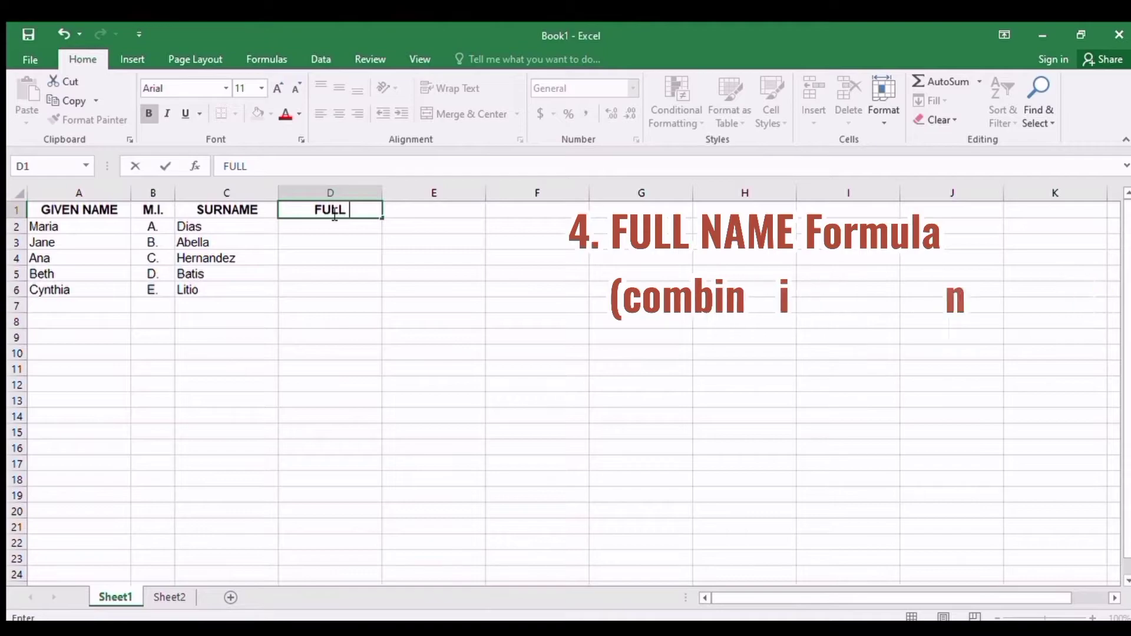
pyautogui.write(' NAME')
pyautogui.press('Return')
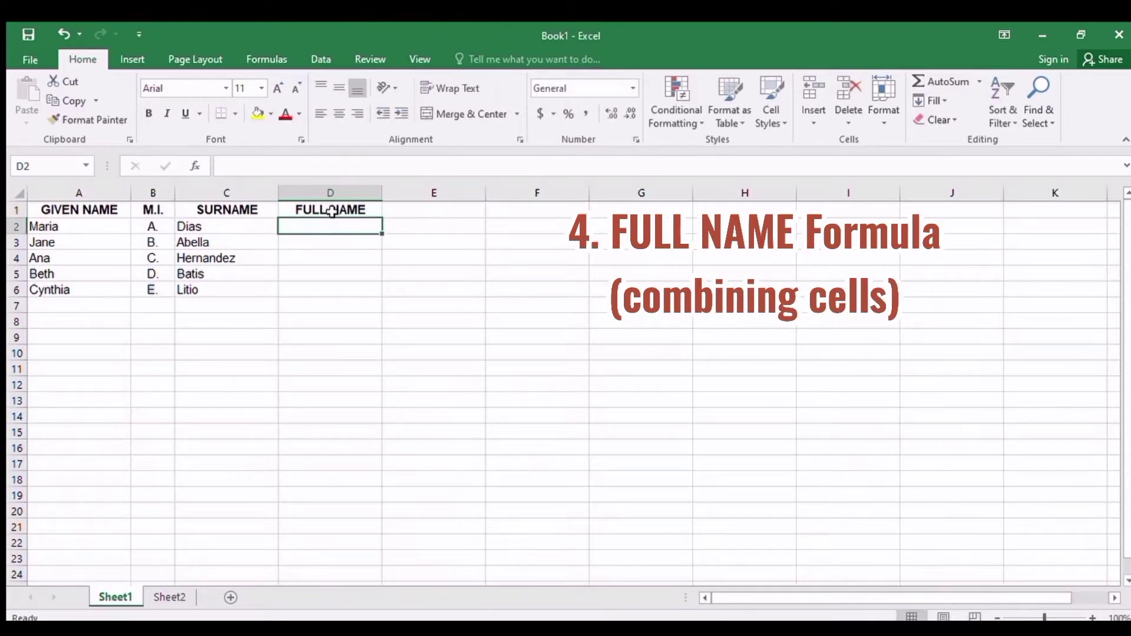
pyautogui.write('=')
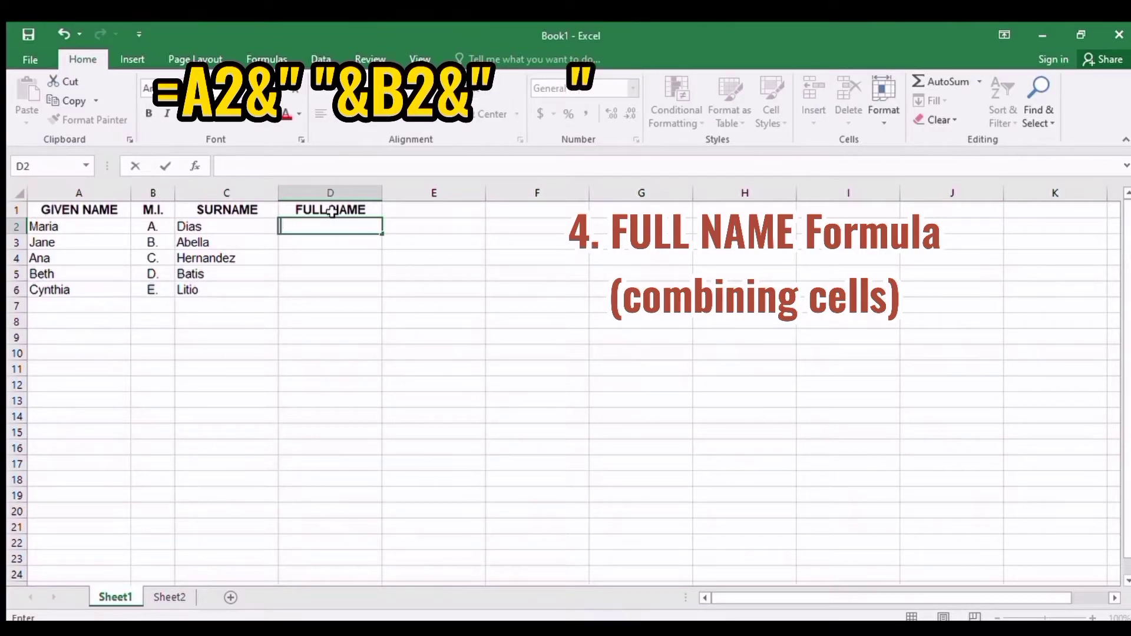
pyautogui.click(111, 230)
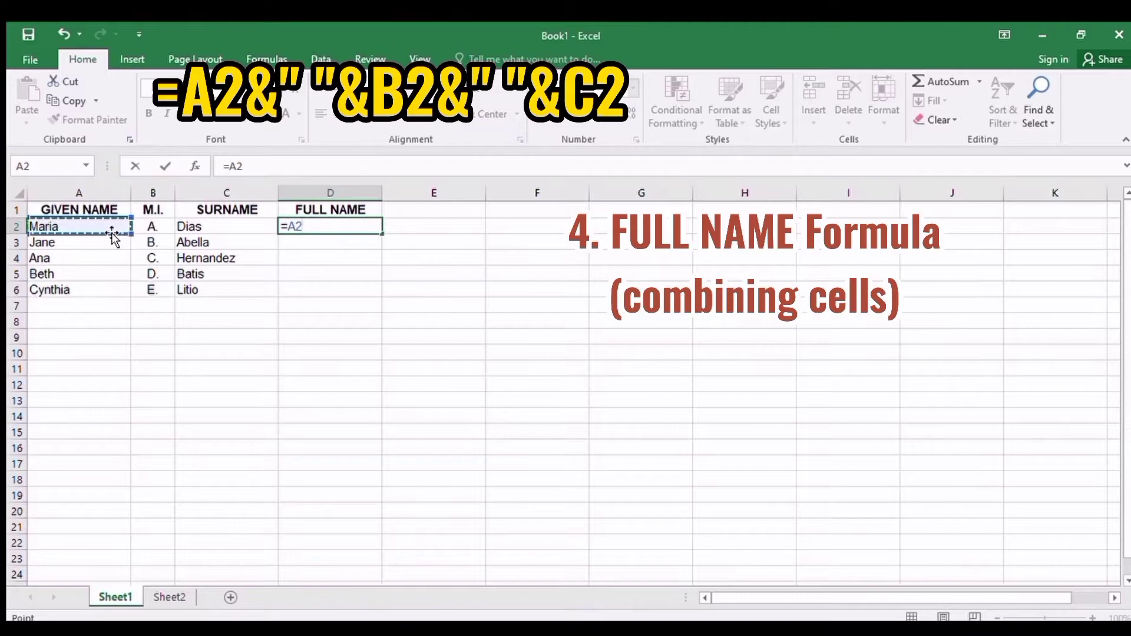
pyautogui.write('"')
pyautogui.press('BackSpace')
pyautogui.write('&')
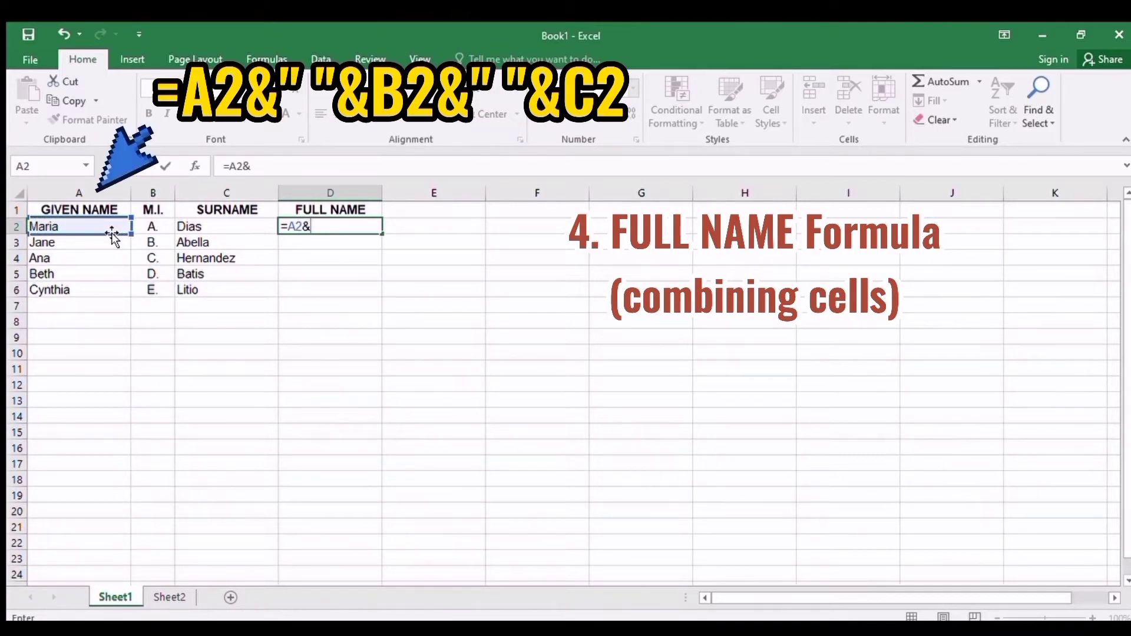
pyautogui.write('" "&')
pyautogui.click(157, 242)
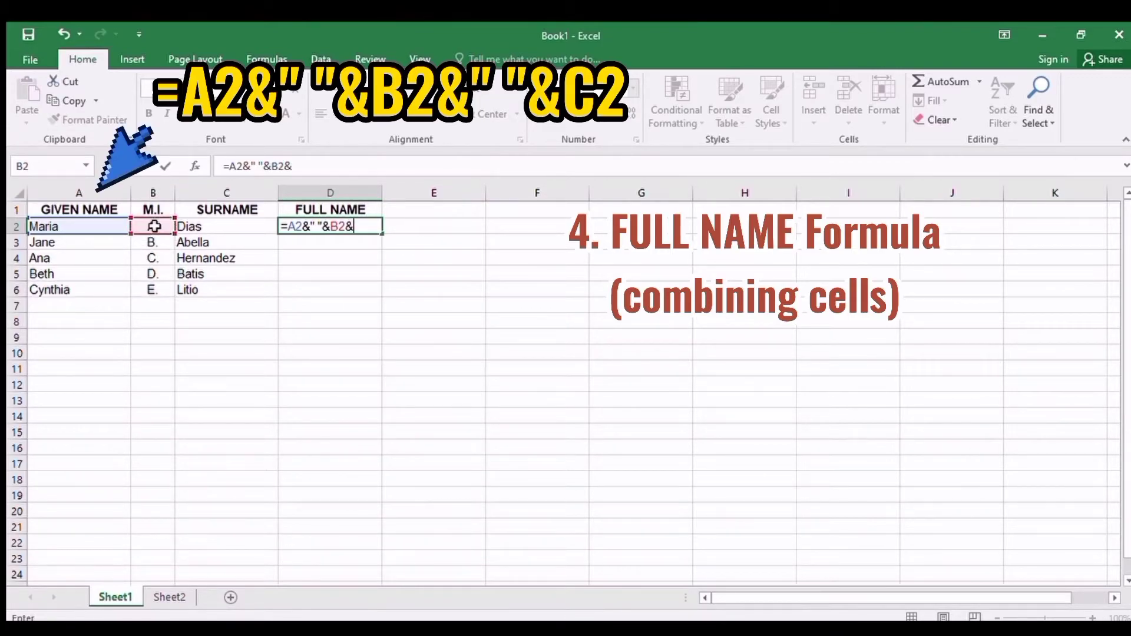
pyautogui.write('"')
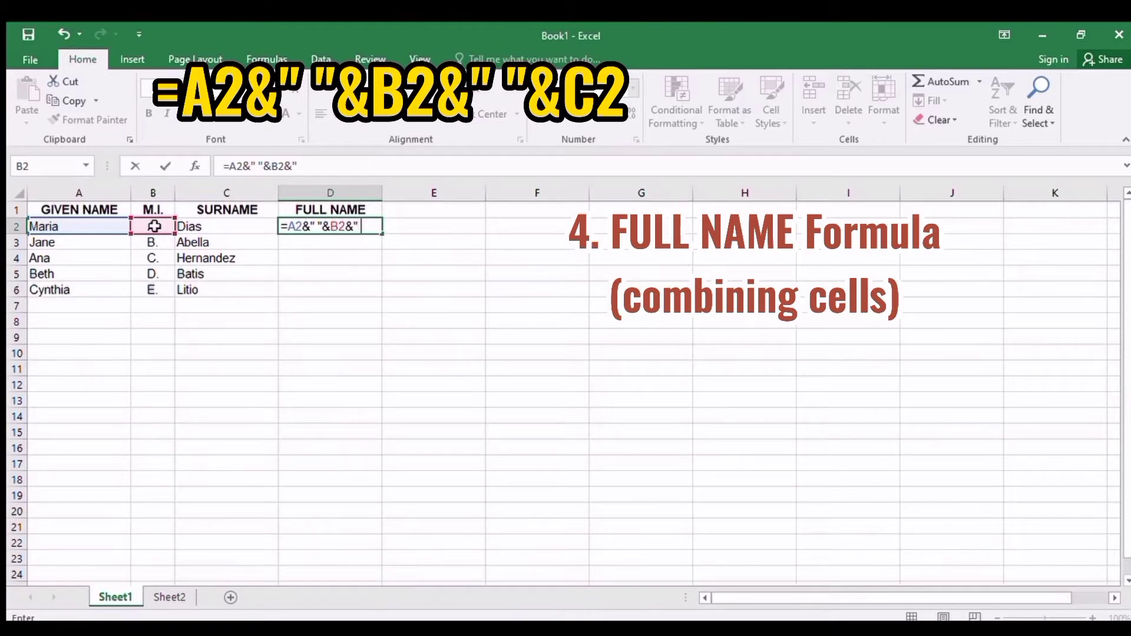
pyautogui.write(' "&')
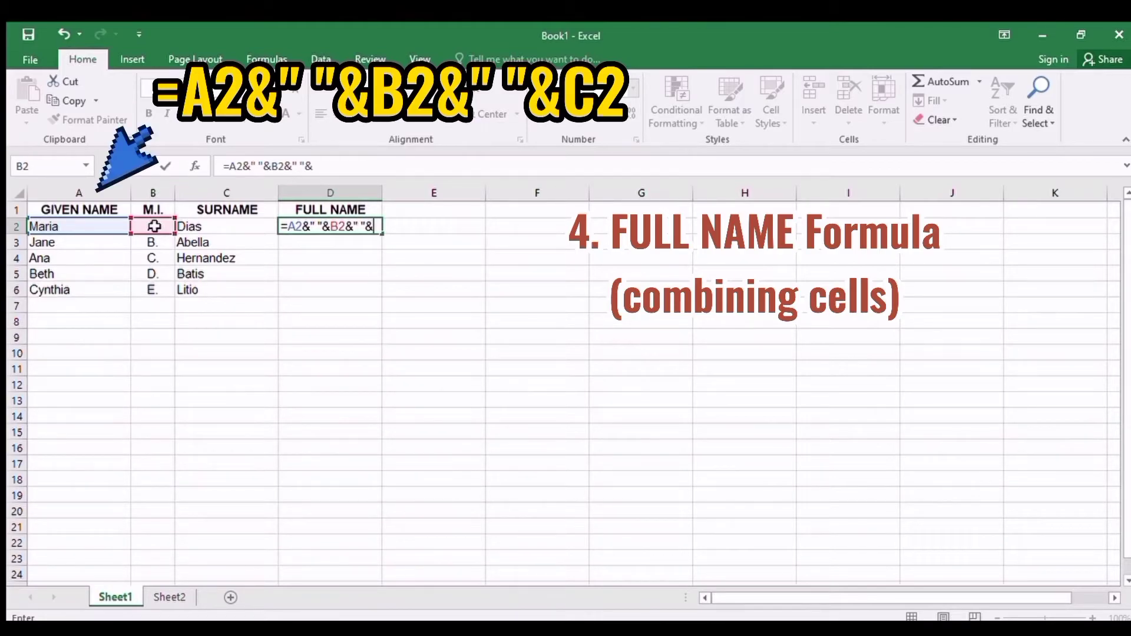
pyautogui.click(232, 226)
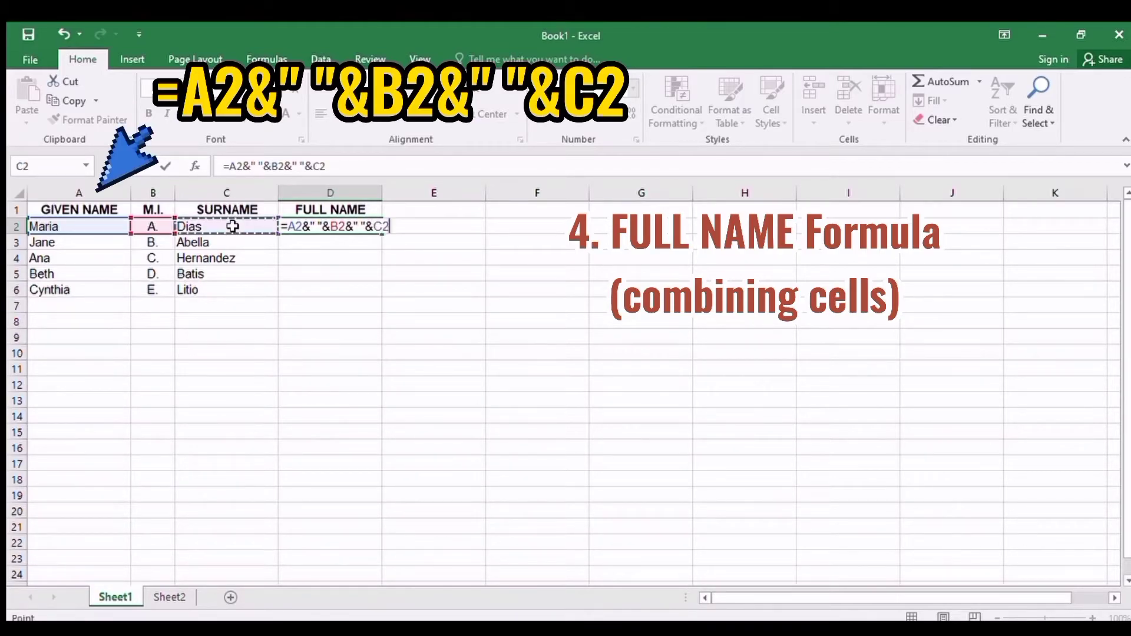
pyautogui.press('Return')
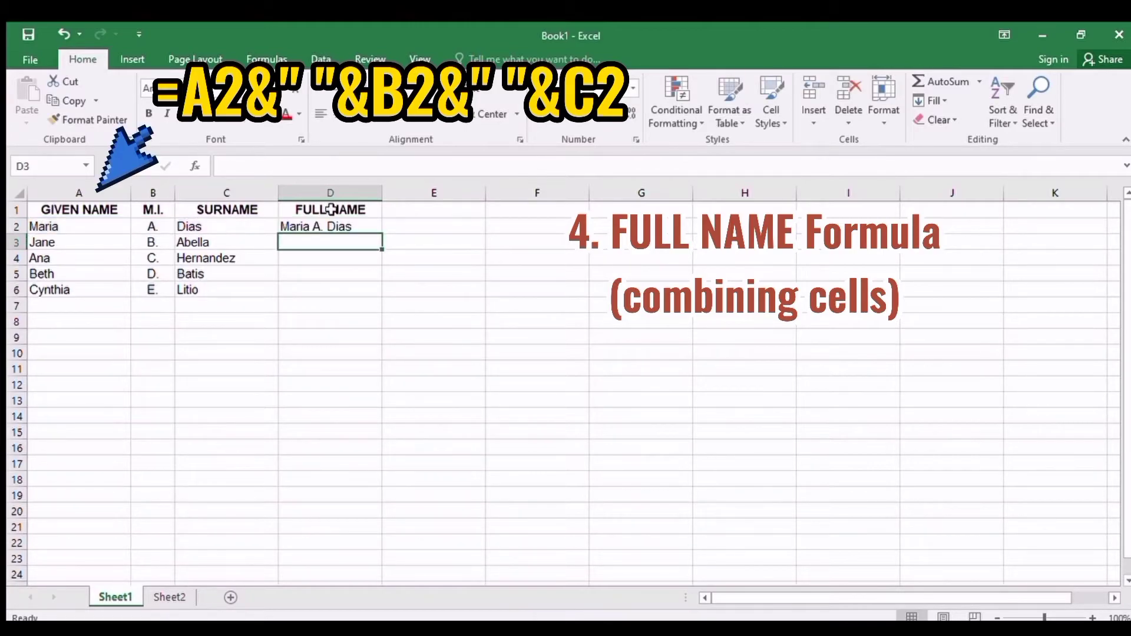
pyautogui.click(337, 225)
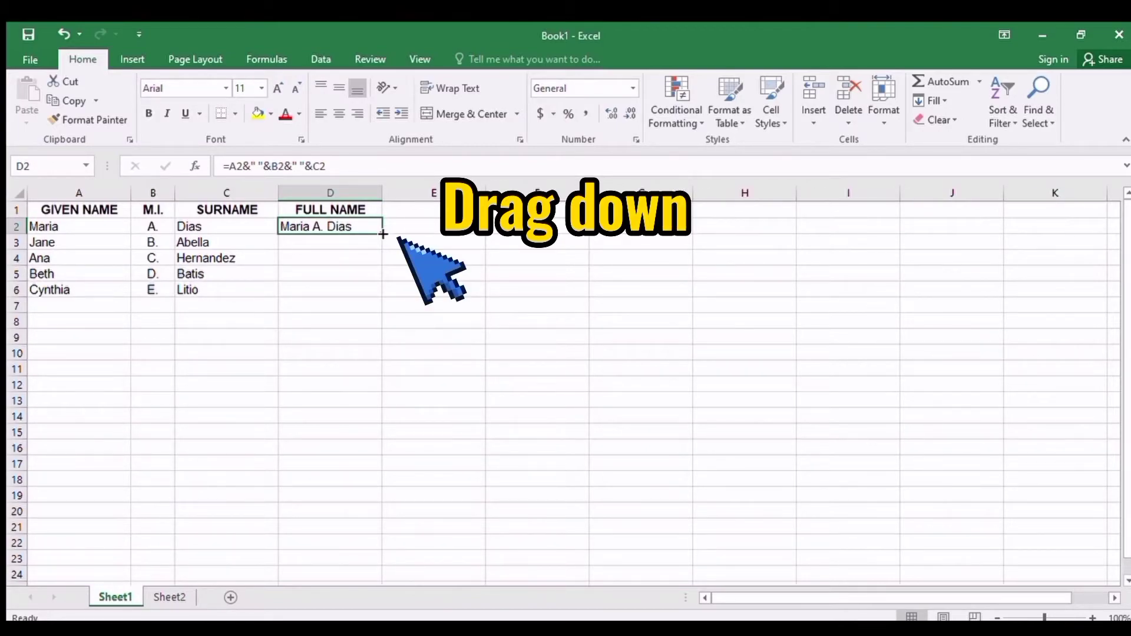
pyautogui.moveTo(382, 234); pyautogui.dragTo(374, 301)
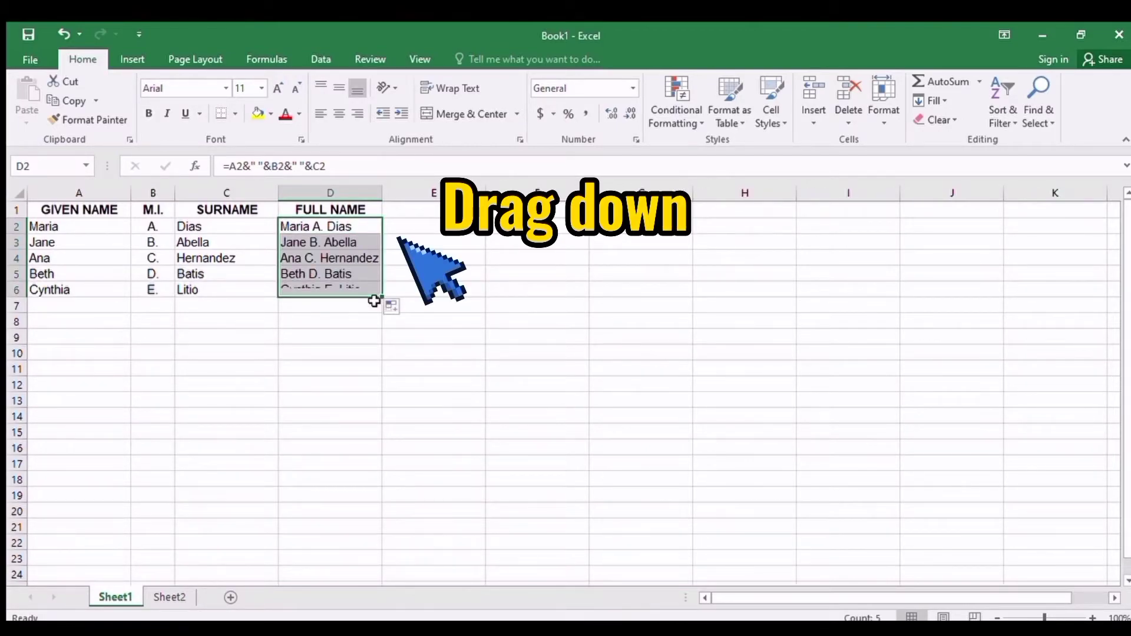
pyautogui.click(389, 262)
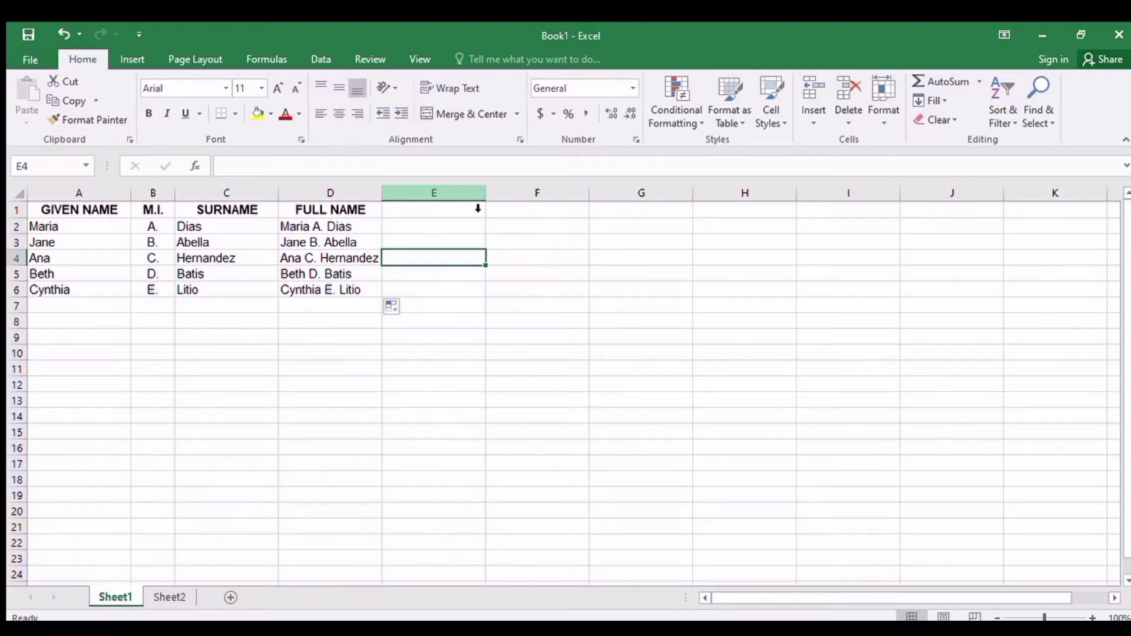
pyautogui.click(445, 212)
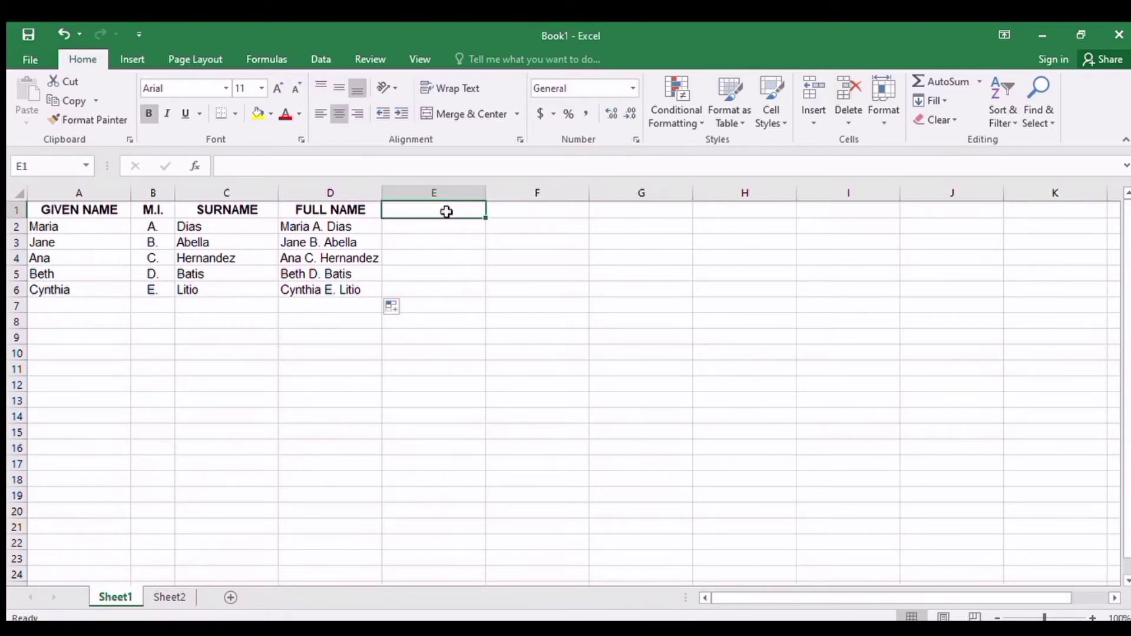
pyautogui.click(356, 225)
pyautogui.moveTo(356, 231); pyautogui.dragTo(355, 291)
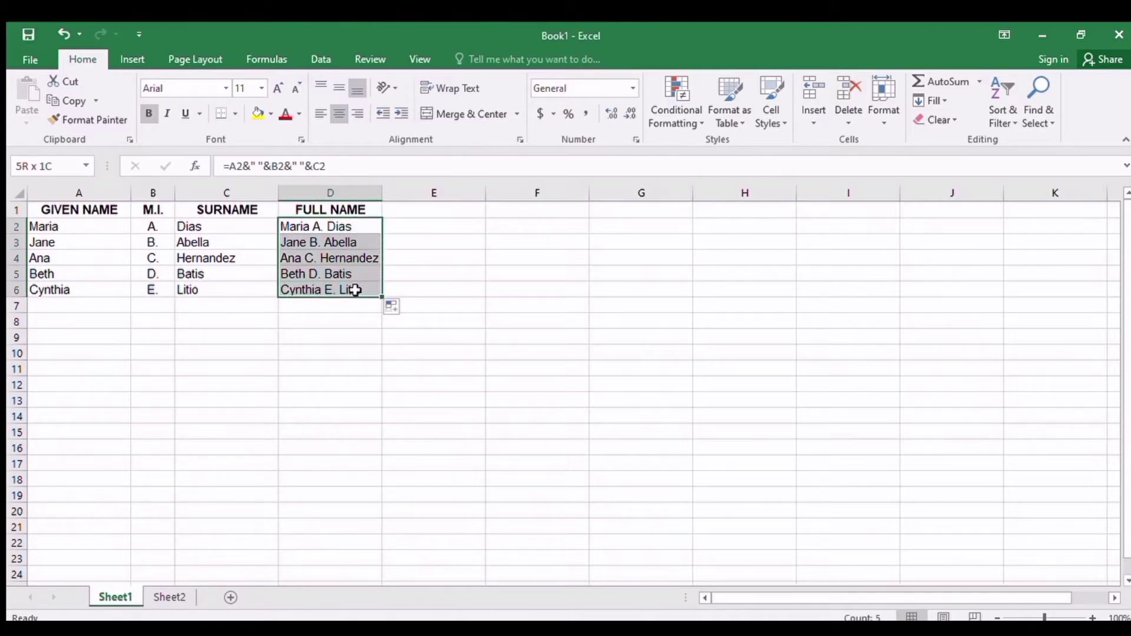
pyautogui.click(431, 220)
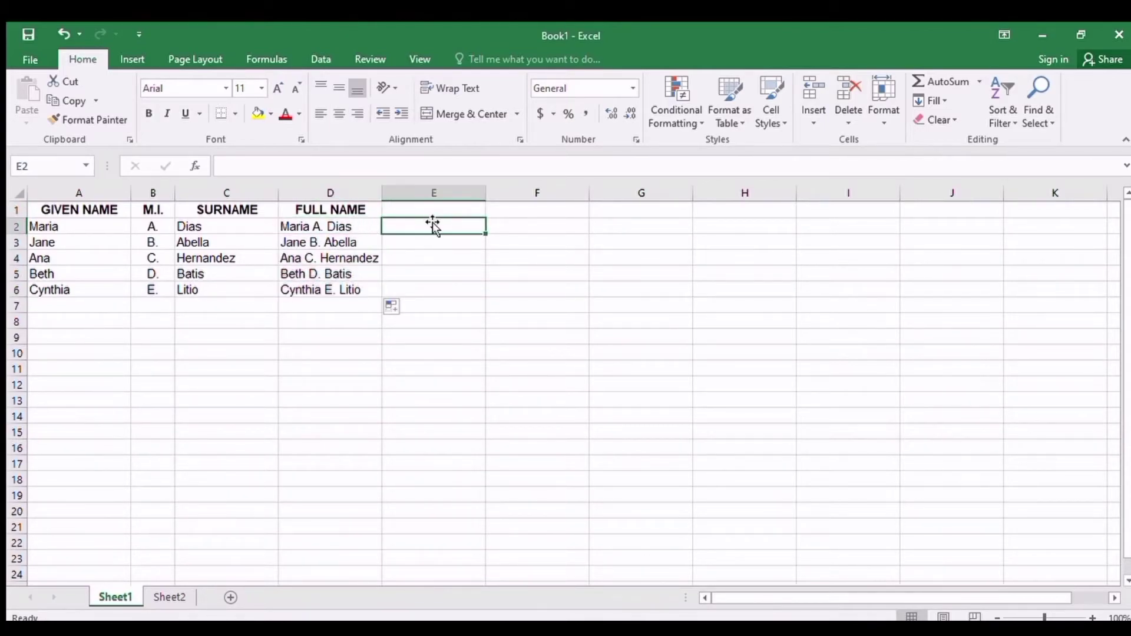
pyautogui.click(347, 188)
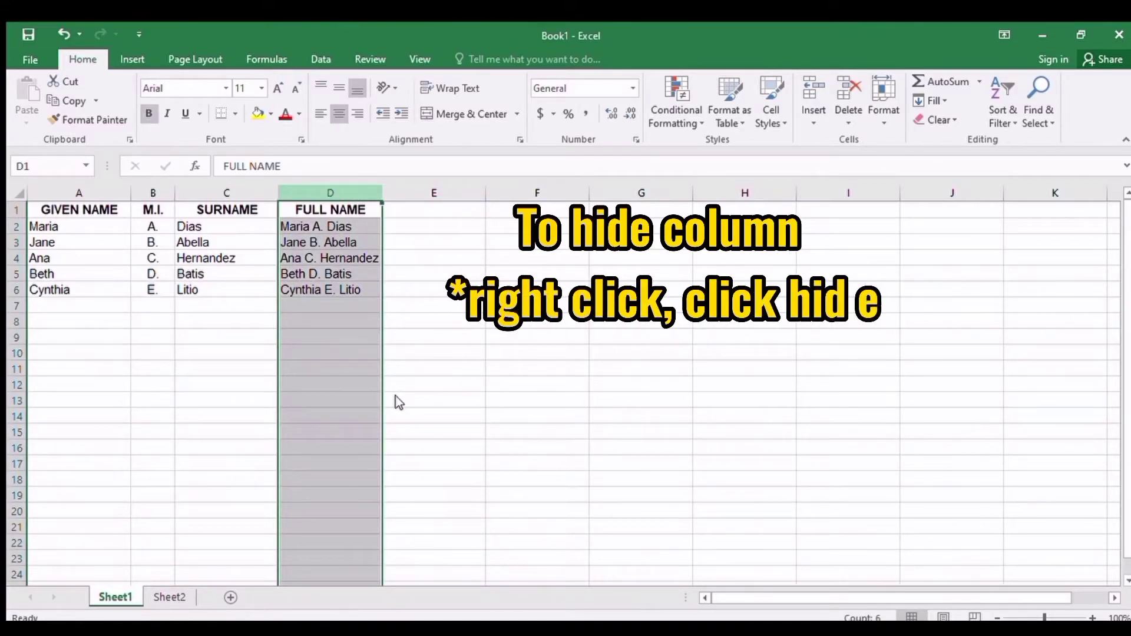
# - Hide column D and add a new FULL NAME heading in E1
pyautogui.hotkey('ctrl', '0')
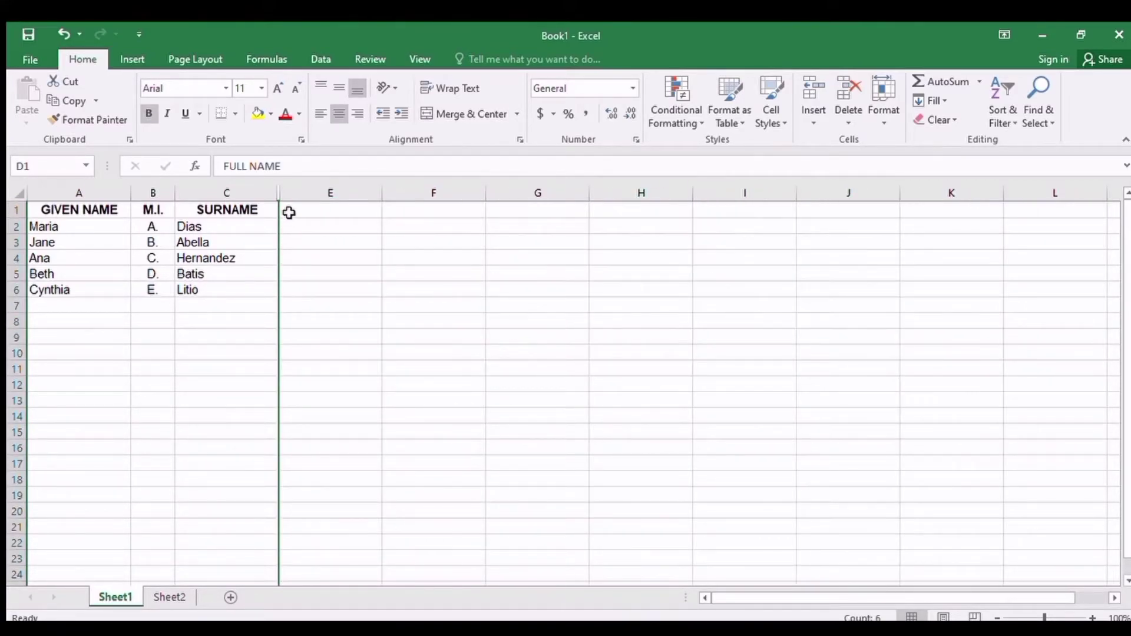
pyautogui.click(288, 212)
pyautogui.write('FULL')
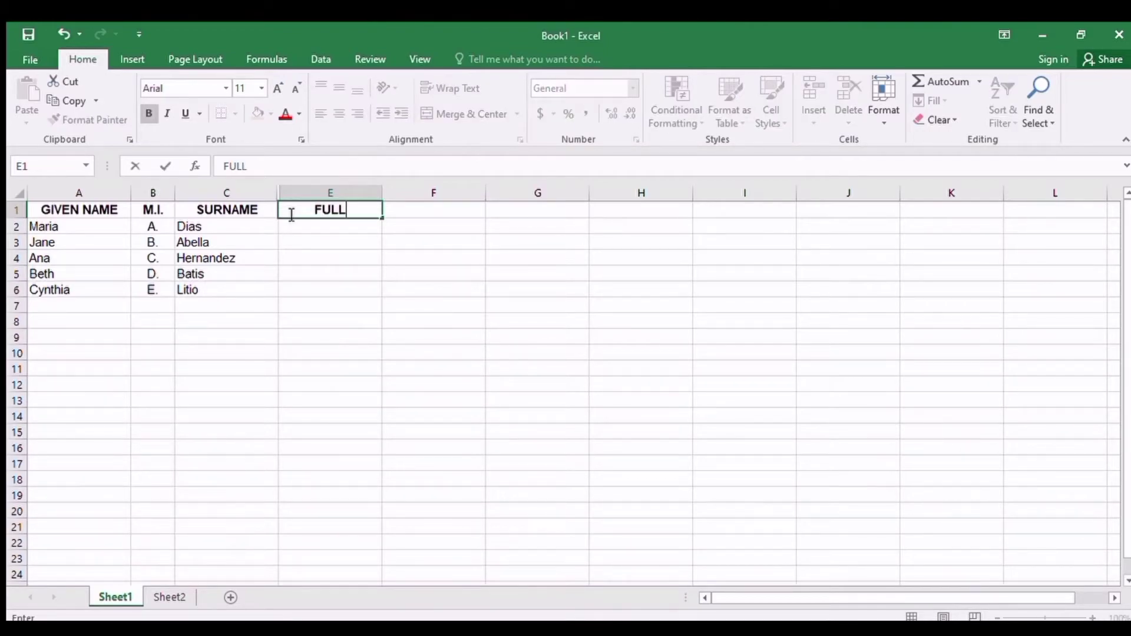
pyautogui.write(' NAME')
pyautogui.press('Return')
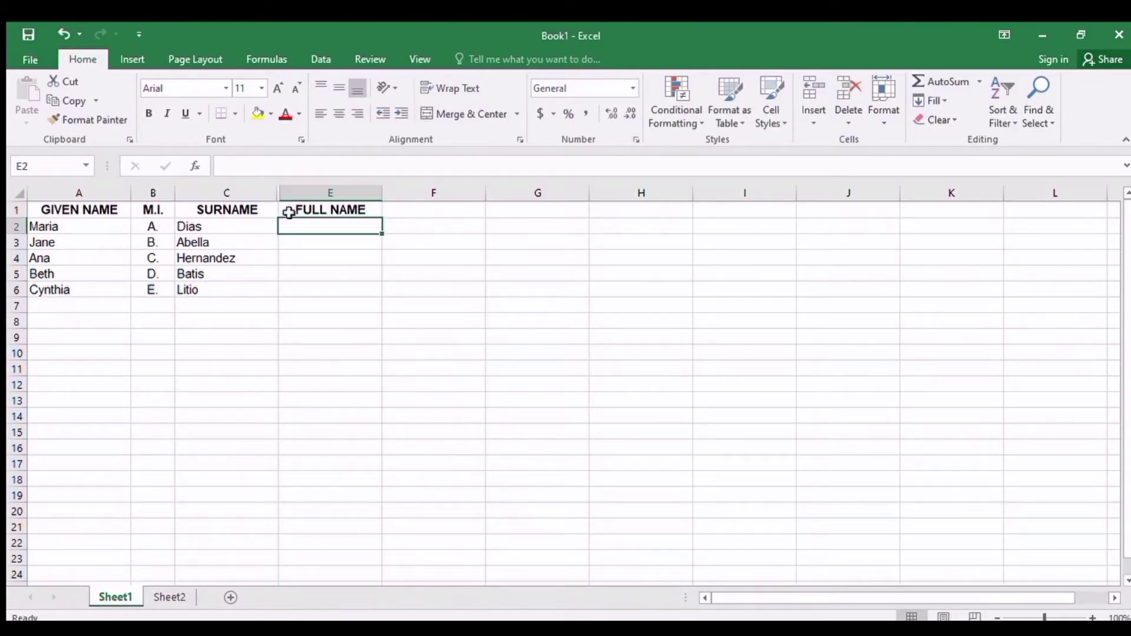
# - Enter the surname-first formula =C2&", "&A2&" "&B2 in E2
pyautogui.write('=')
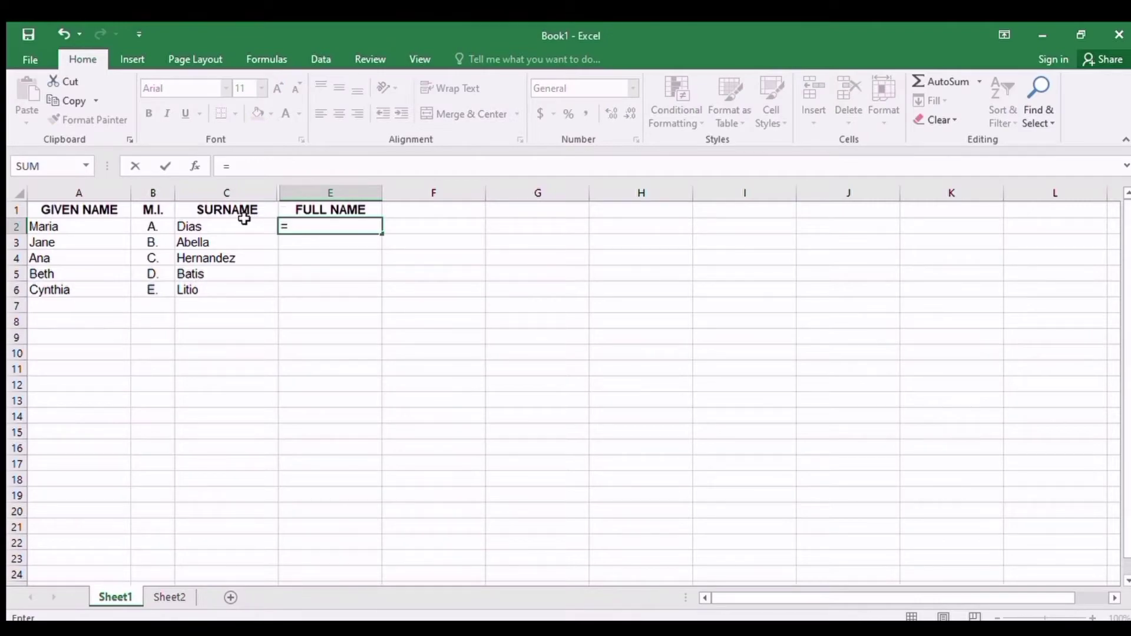
pyautogui.click(244, 225)
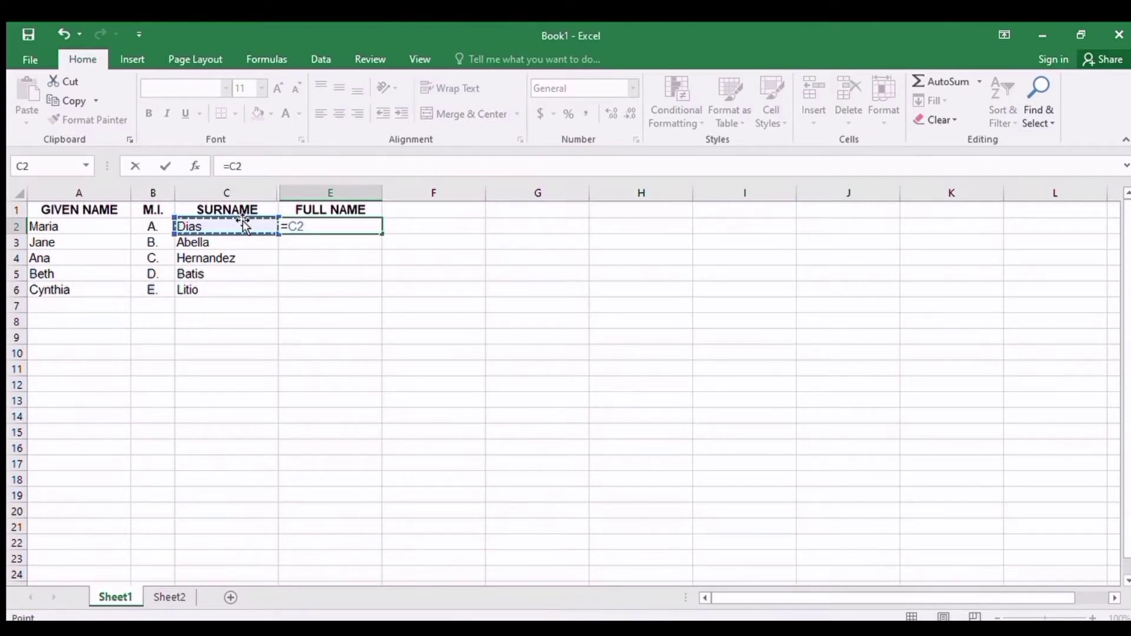
pyautogui.write('&"')
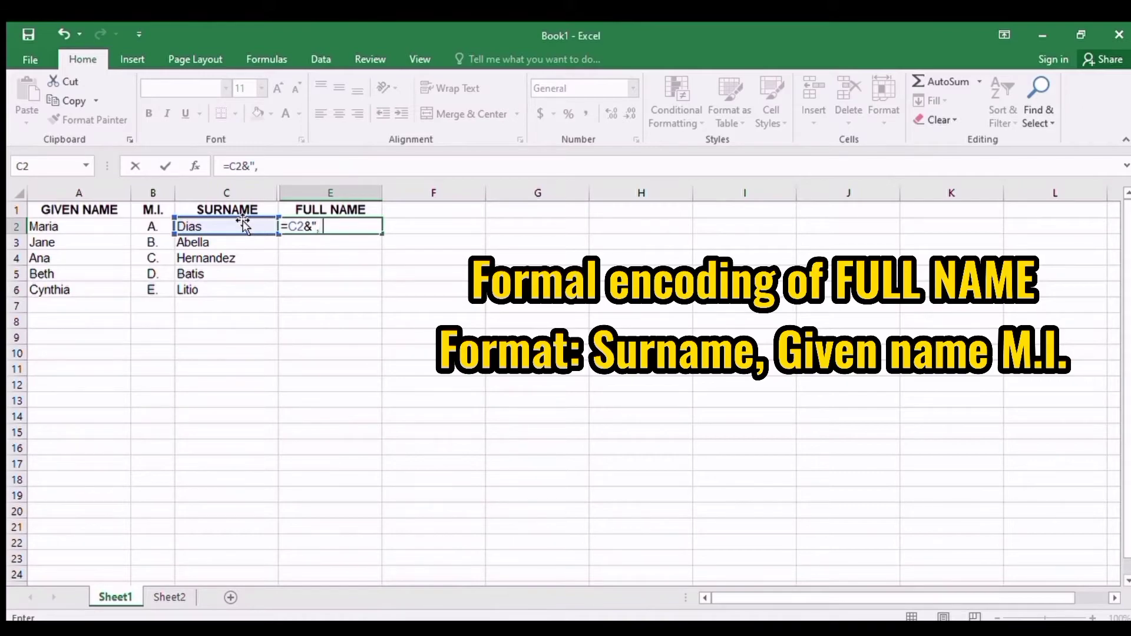
pyautogui.write(',')
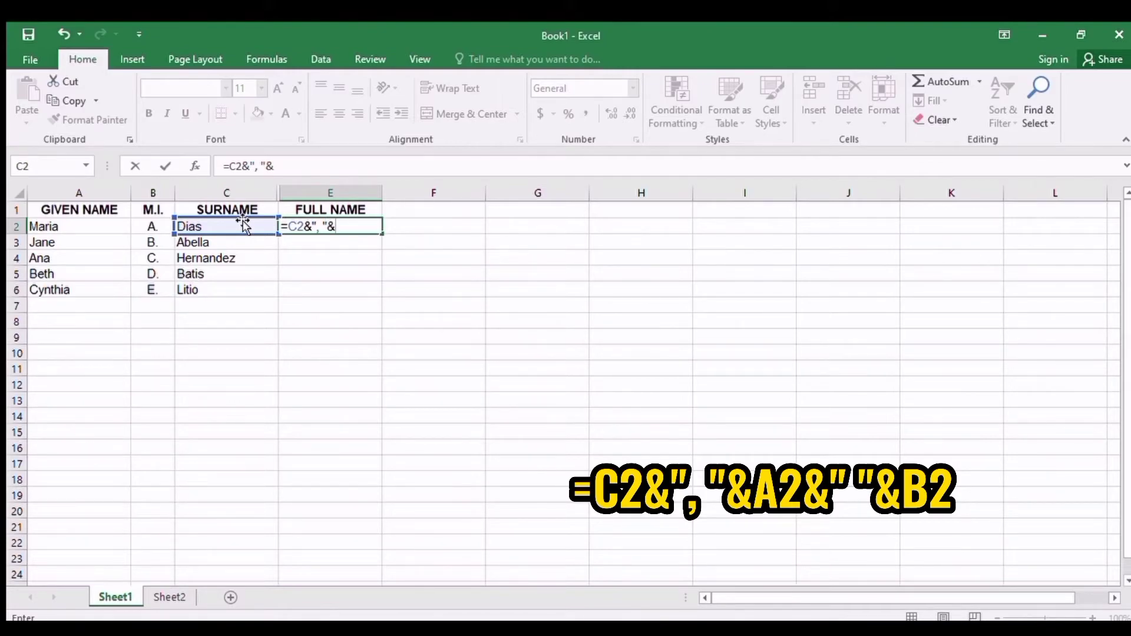
pyautogui.click(105, 226)
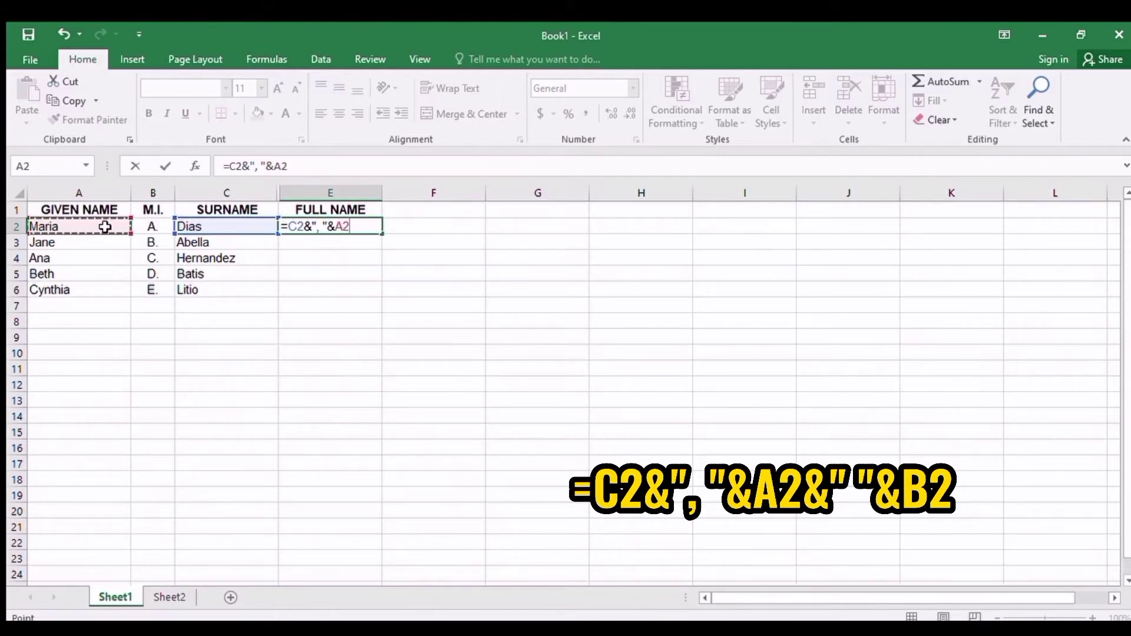
pyautogui.write('&" "&')
pyautogui.click(144, 229)
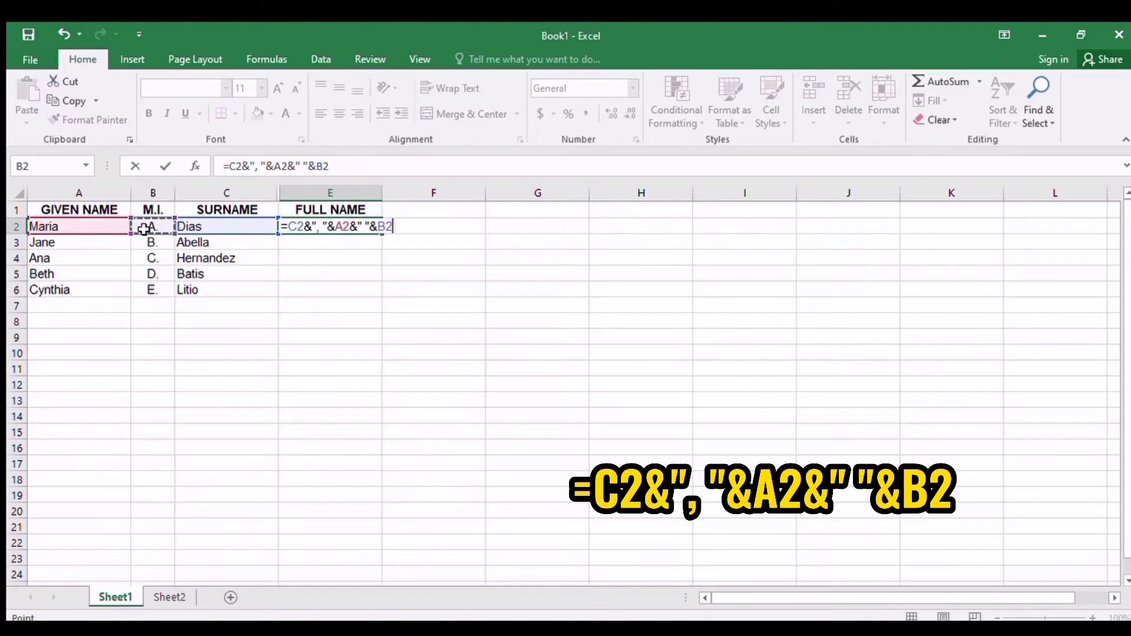
pyautogui.press('Return')
# - Fill the surname-first formula down to E6
pyautogui.click(307, 226)
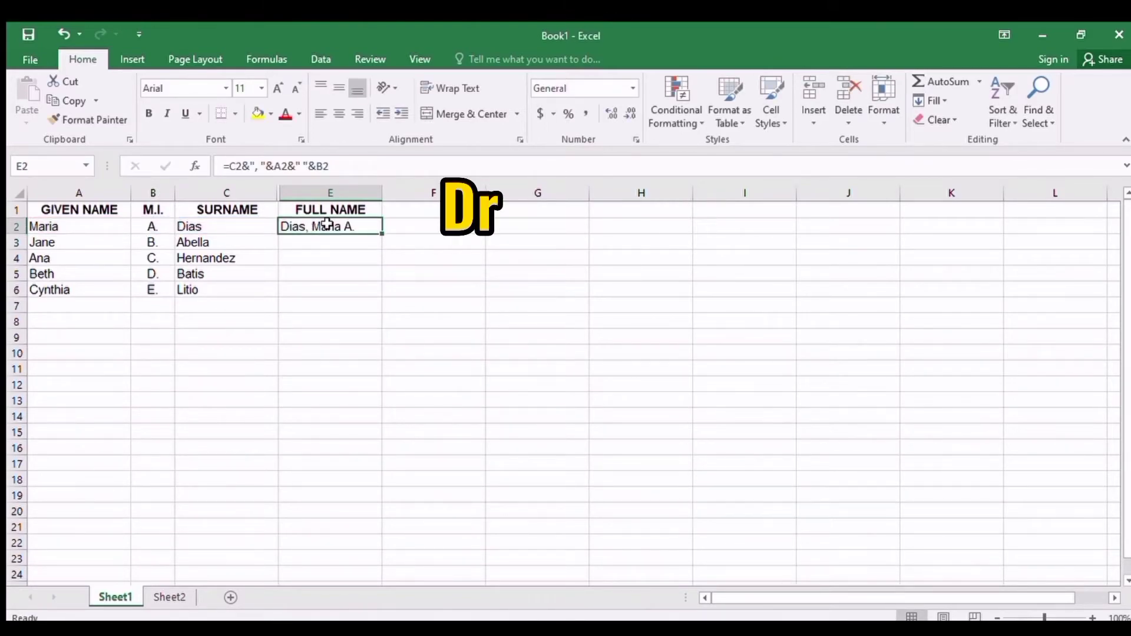
pyautogui.moveTo(382, 234); pyautogui.dragTo(377, 302)
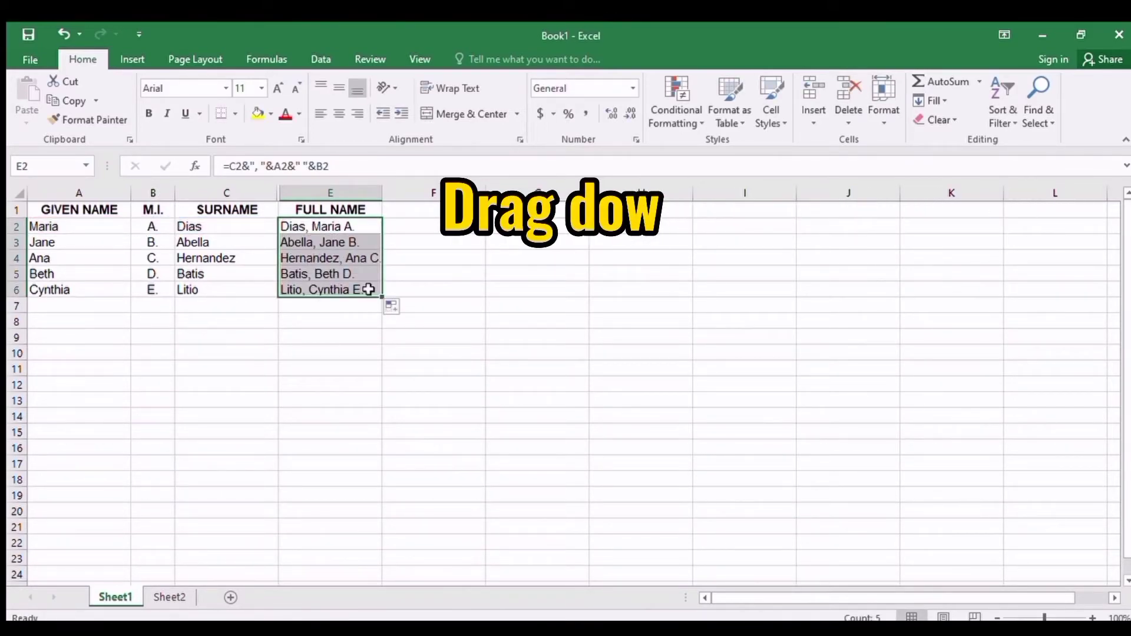
pyautogui.click(353, 274)
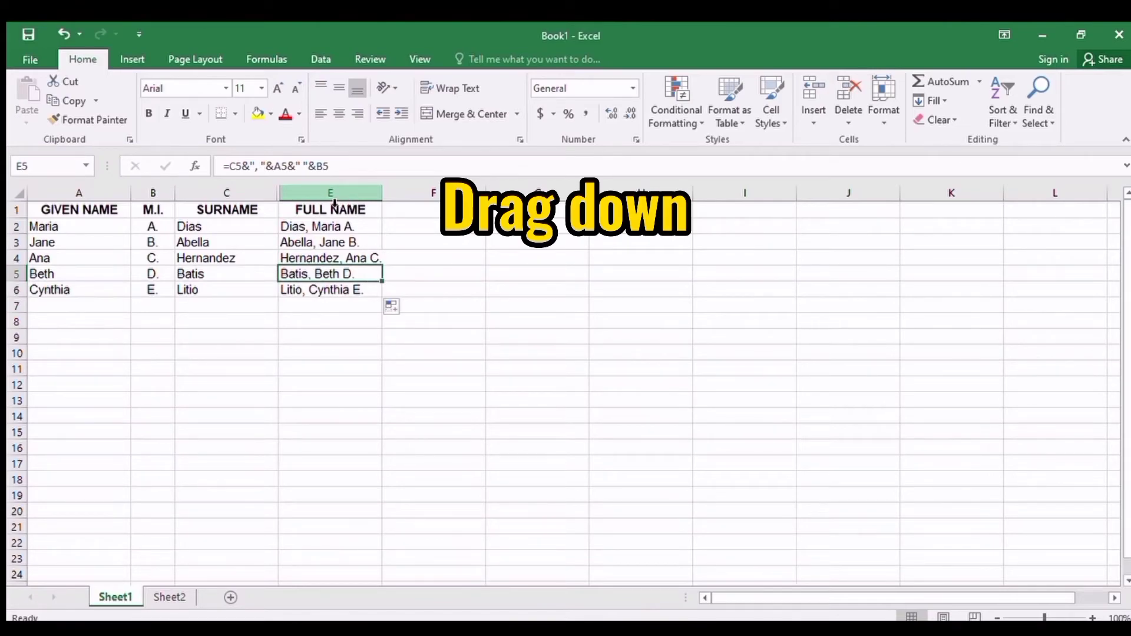
pyautogui.click(14, 209)
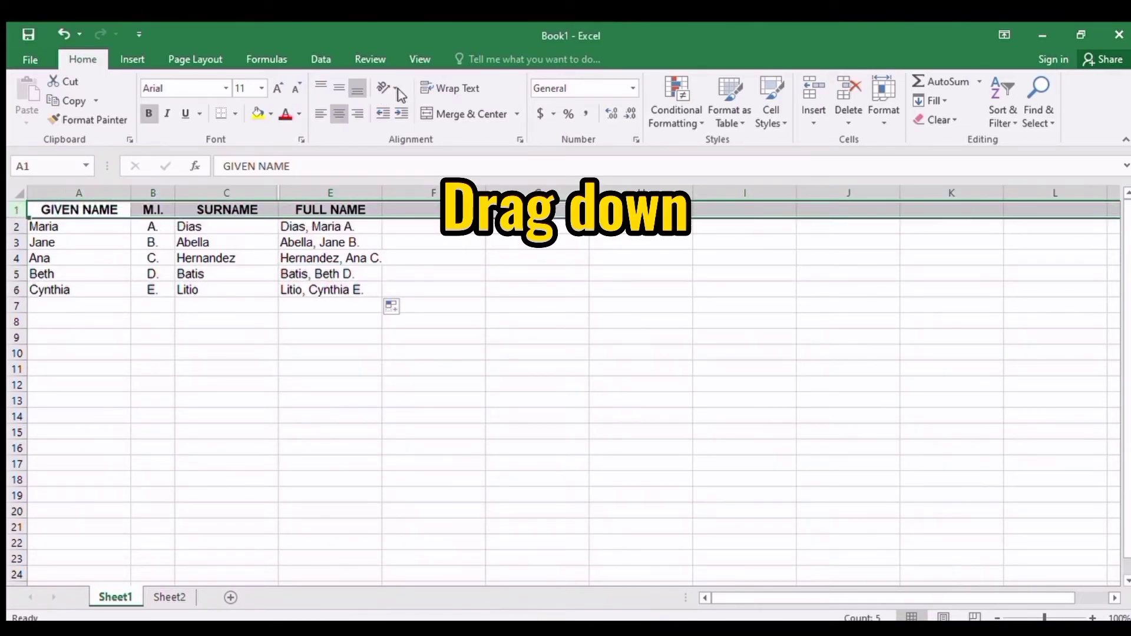
# - Add filters to the headers and sort rows A–Z by FULL NAME, Abella first
pyautogui.click(318, 58)
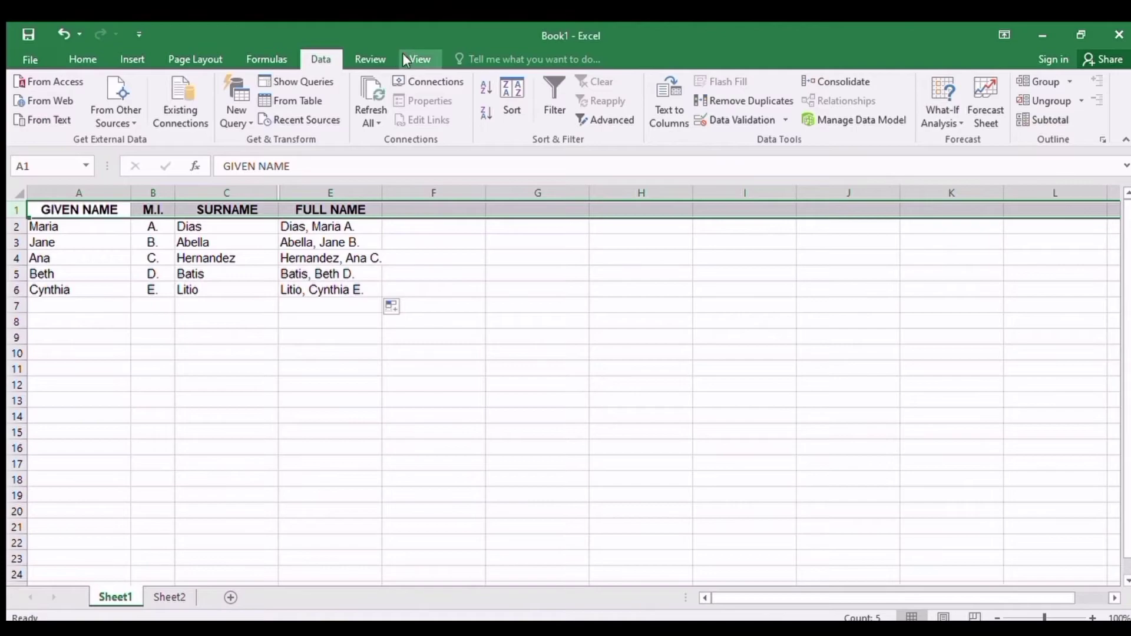
pyautogui.click(512, 88)
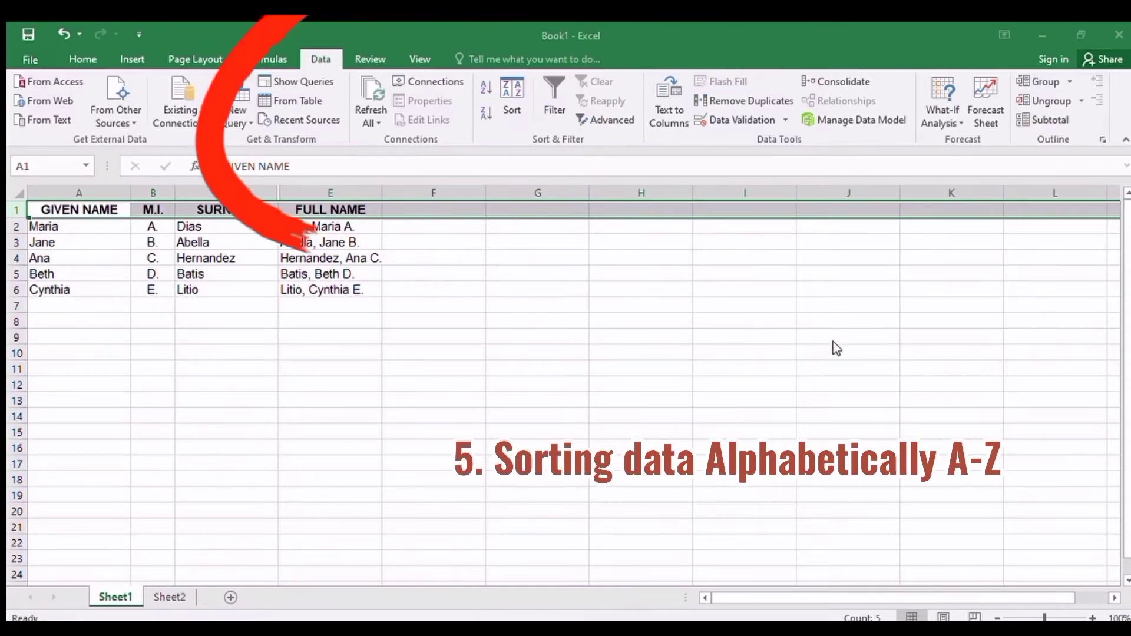
pyautogui.click(552, 87)
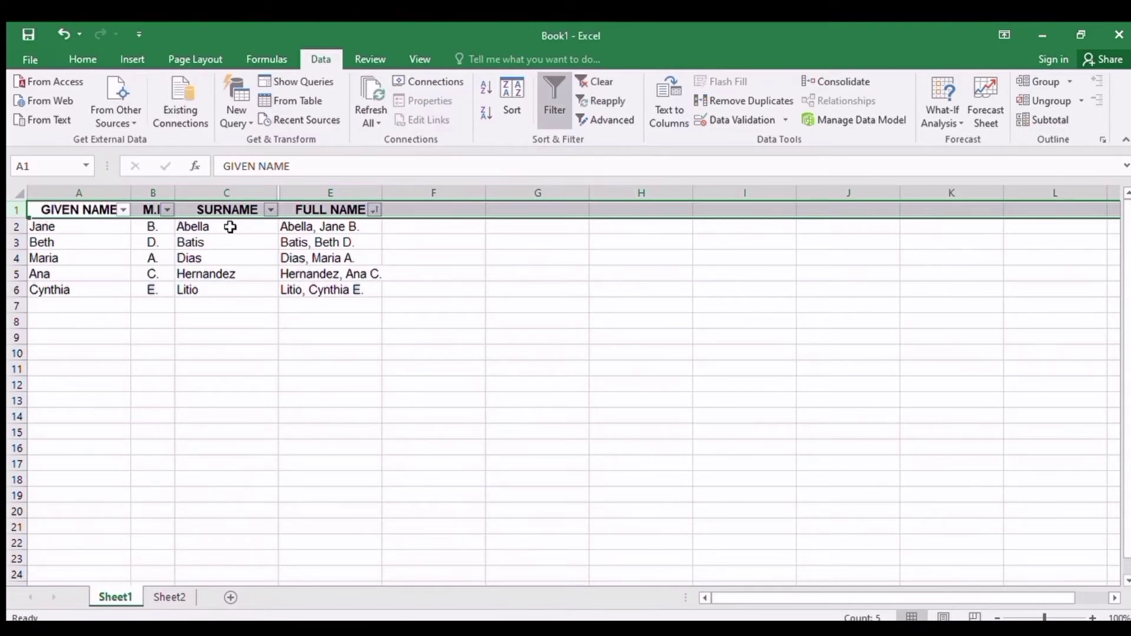
pyautogui.click(542, 259)
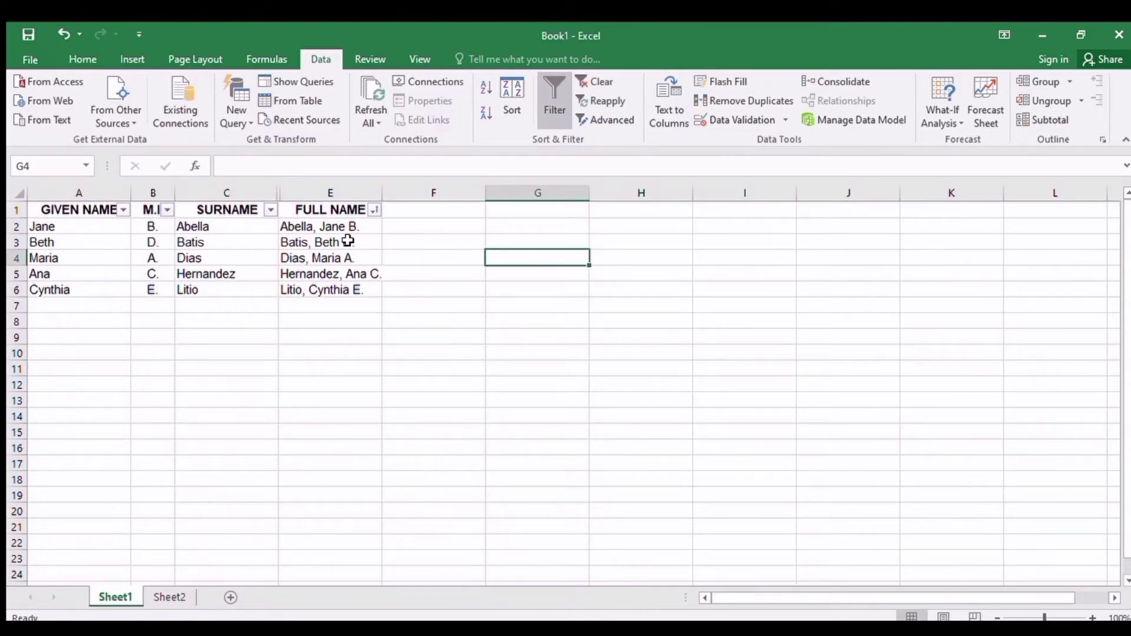
pyautogui.click(369, 227)
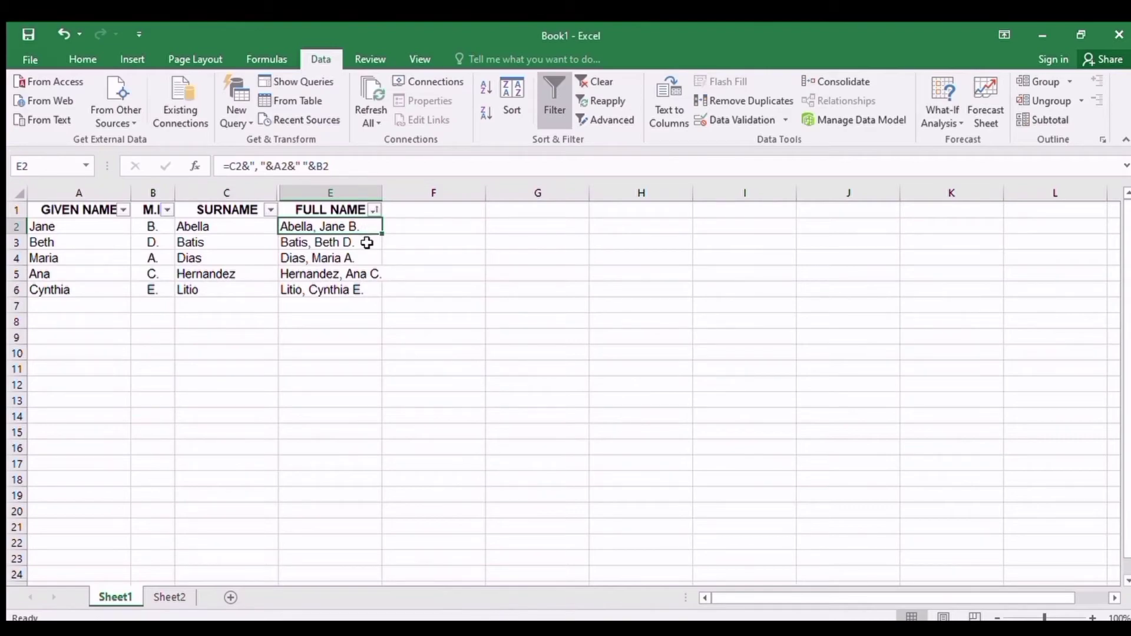
pyautogui.press('Down')
pyautogui.press('Down')
pyautogui.press('Down')
pyautogui.press('Down')
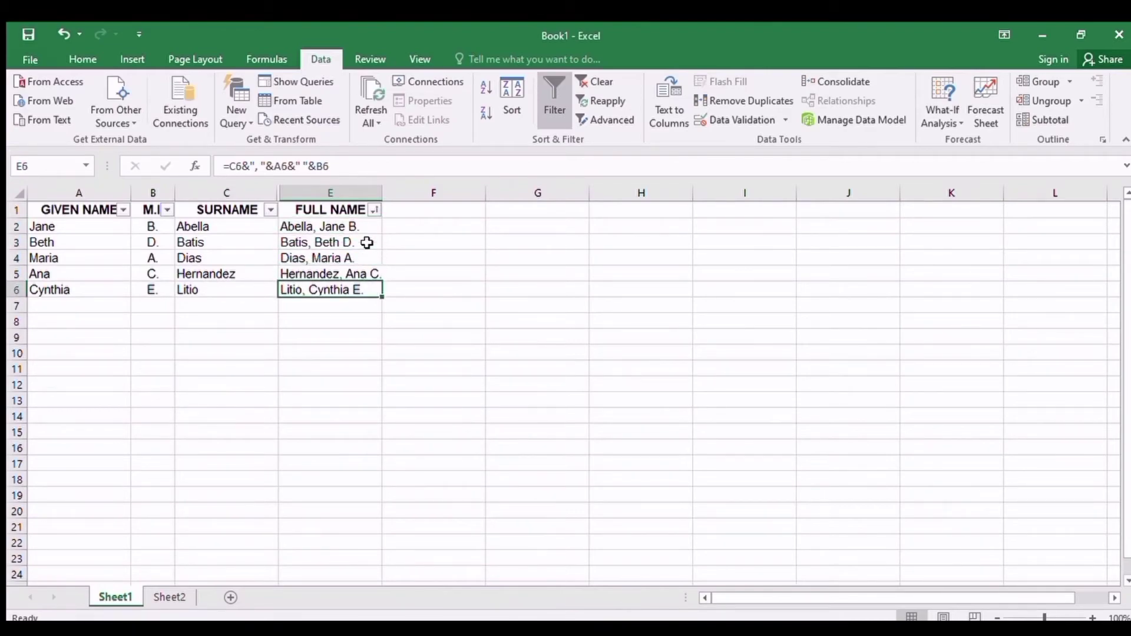
pyautogui.click(51, 193)
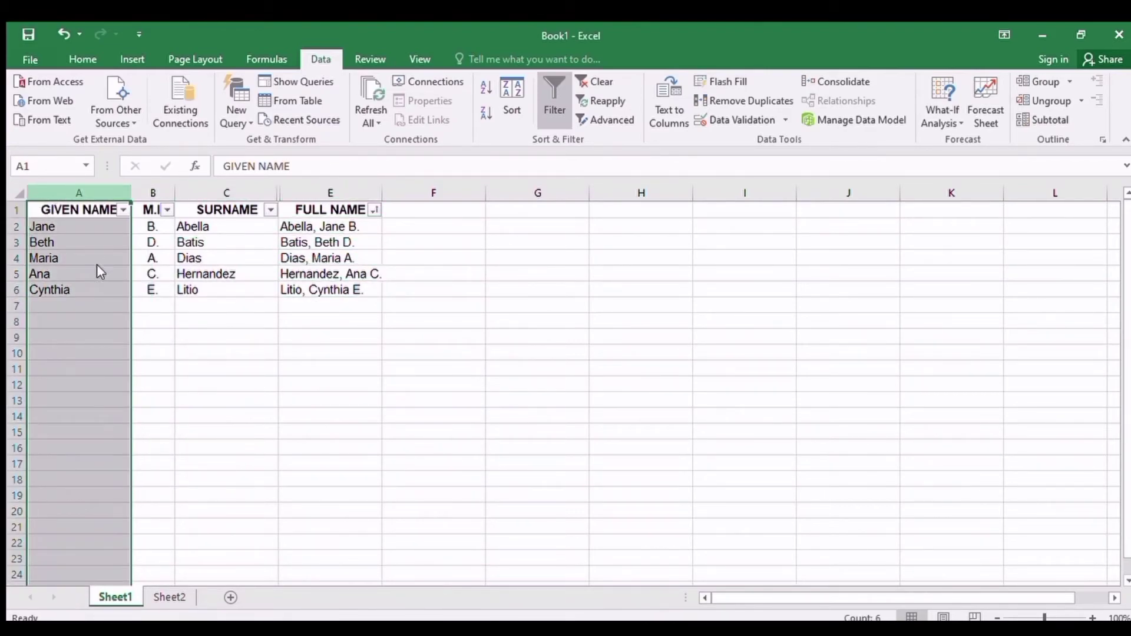
# - Insert a narrow column before the names and enter 1 in A2
pyautogui.hotkey('ctrl', 'shift', '+')
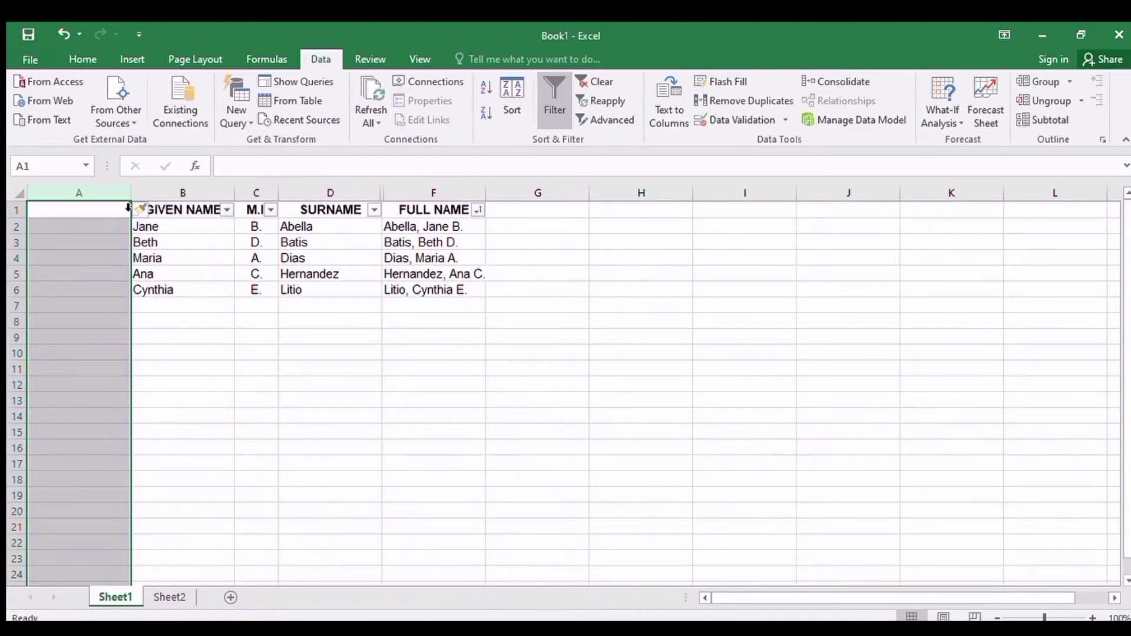
pyautogui.moveTo(129, 194); pyautogui.dragTo(47, 194)
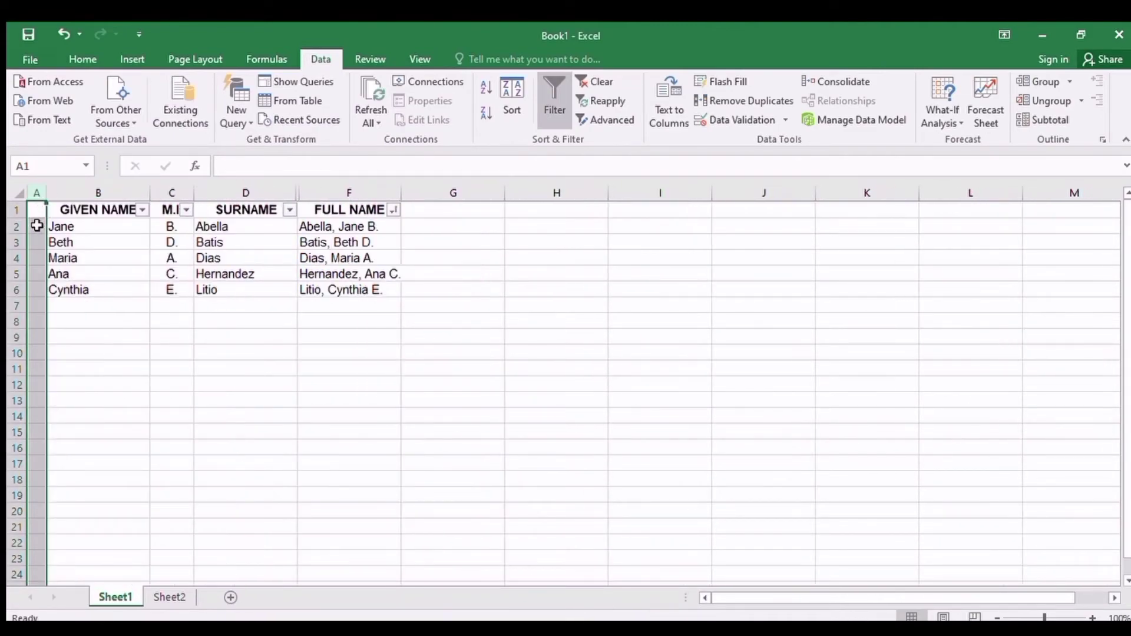
pyautogui.click(36, 227)
pyautogui.write('1')
pyautogui.press('Return')
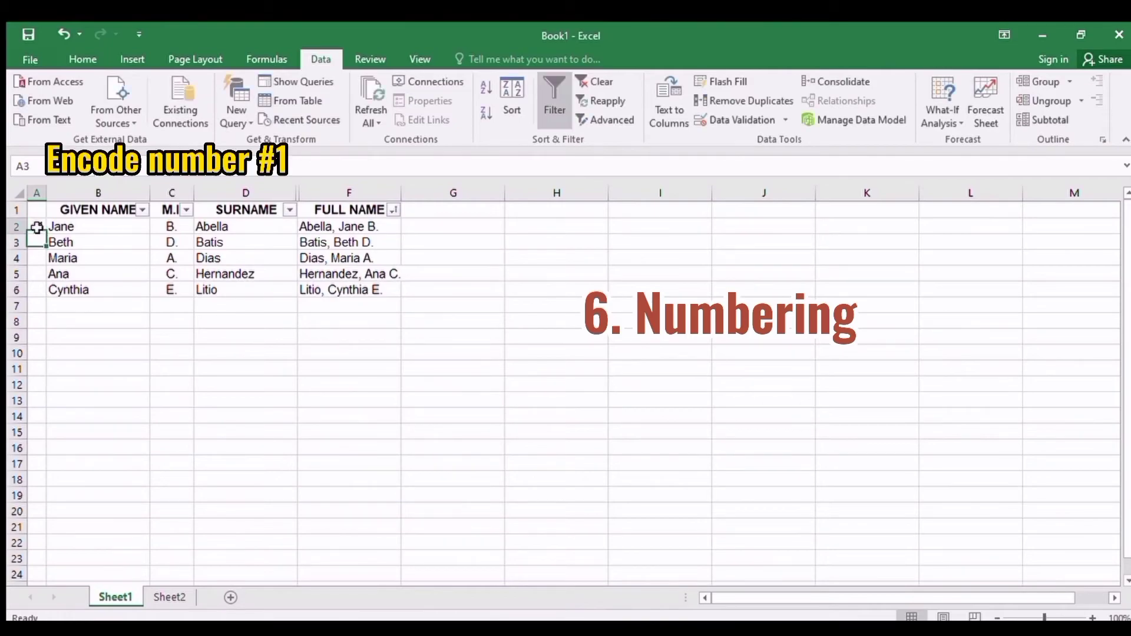
# - Fill A2:A6 as a 1–5 series and left-align the numbers
pyautogui.moveTo(45, 234); pyautogui.dragTo(46, 298)
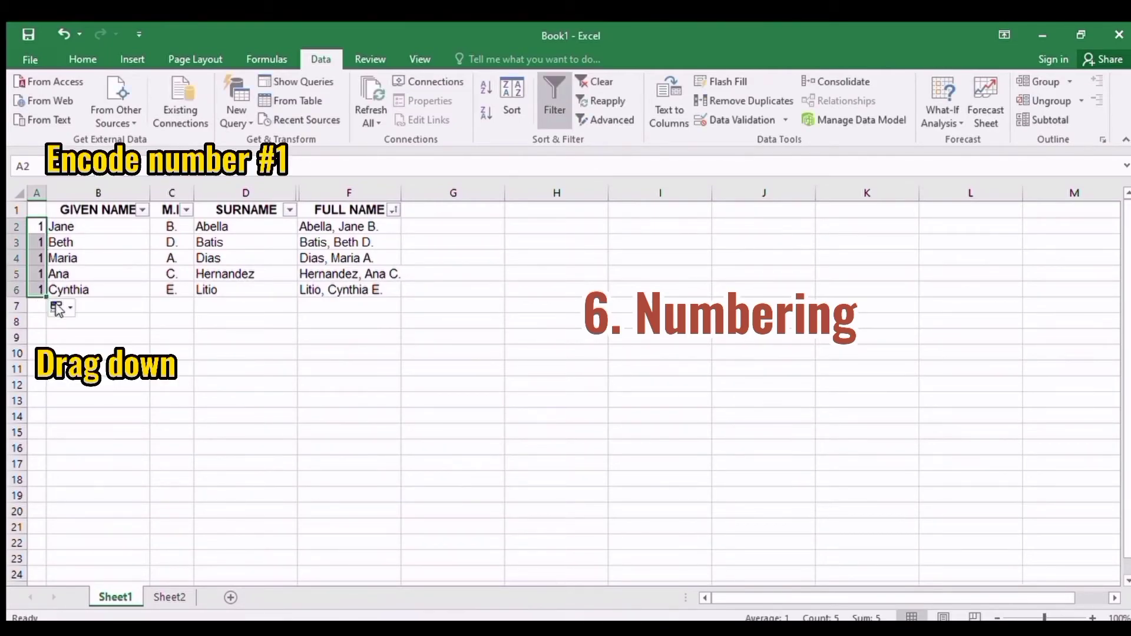
pyautogui.click(57, 307)
pyautogui.click(86, 341)
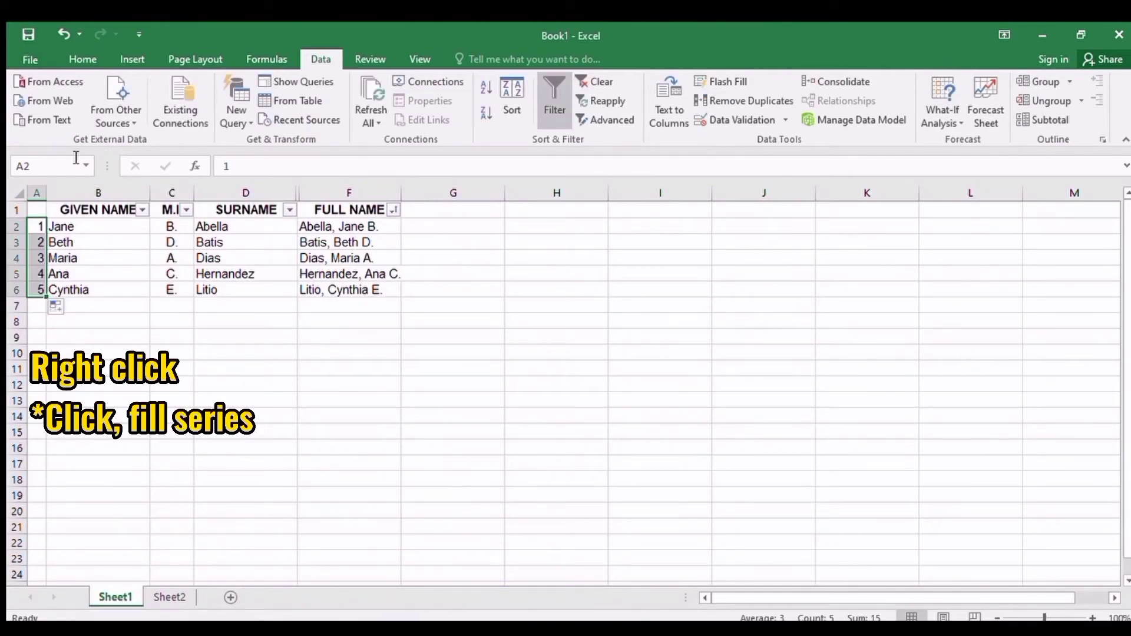
pyautogui.click(83, 59)
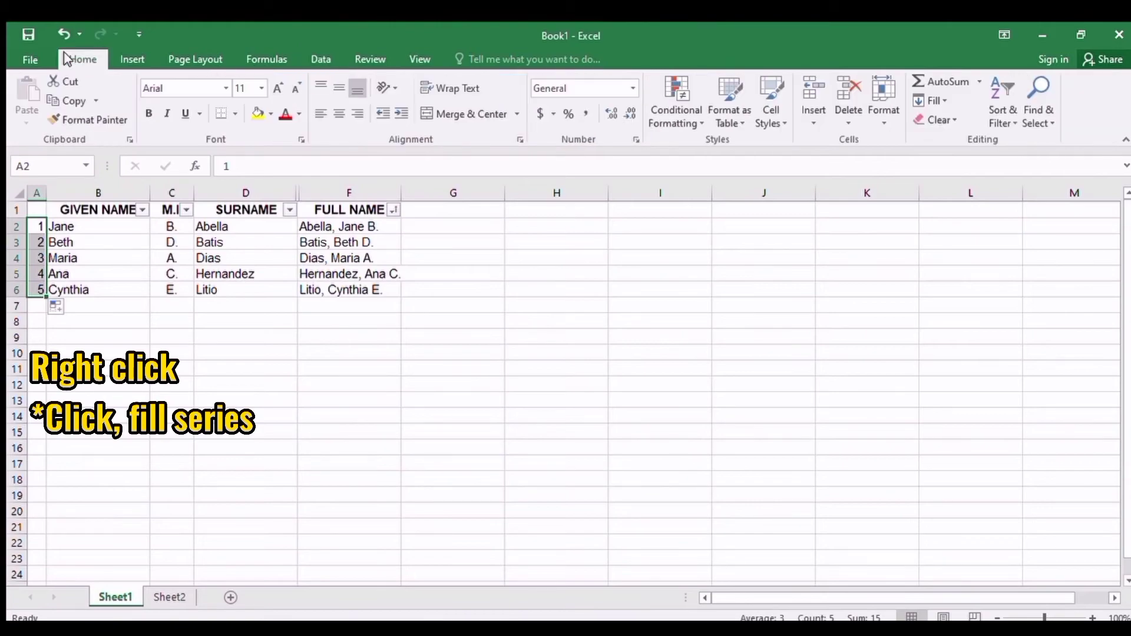
pyautogui.click(321, 115)
# - Narrow the FULL NAME column, trying then reverting Wrap Text and Merge & Center on it
pyautogui.moveTo(401, 193); pyautogui.dragTo(441, 196)
pyautogui.click(361, 194)
pyautogui.click(450, 88)
pyautogui.click(450, 88)
pyautogui.click(333, 227)
pyautogui.click(466, 113)
pyautogui.hotkey('ctrl', 'z')
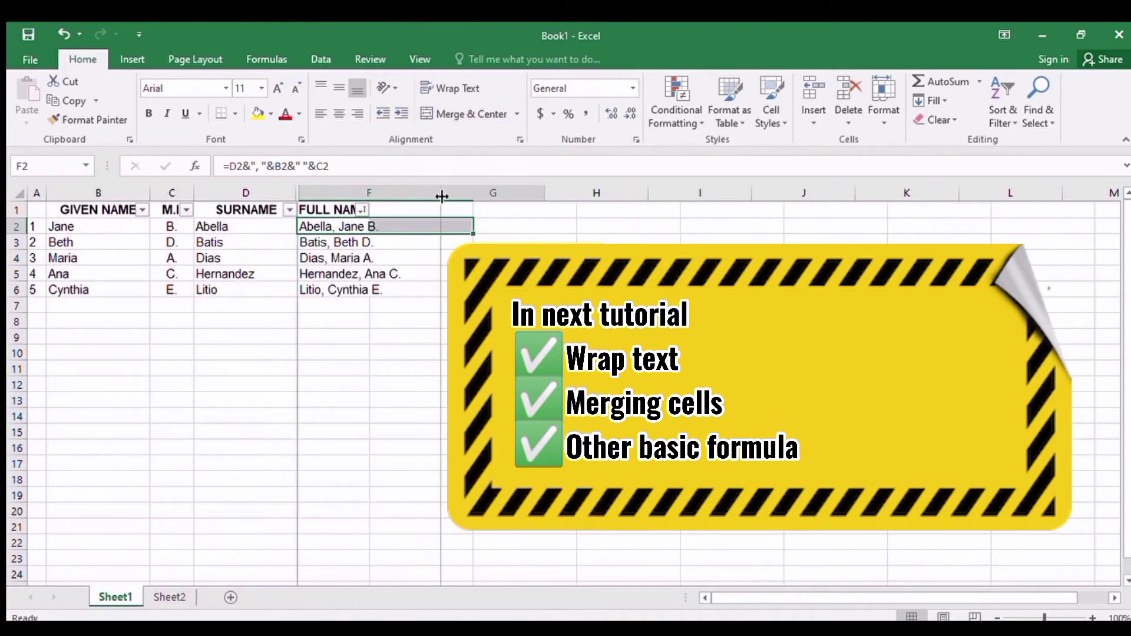